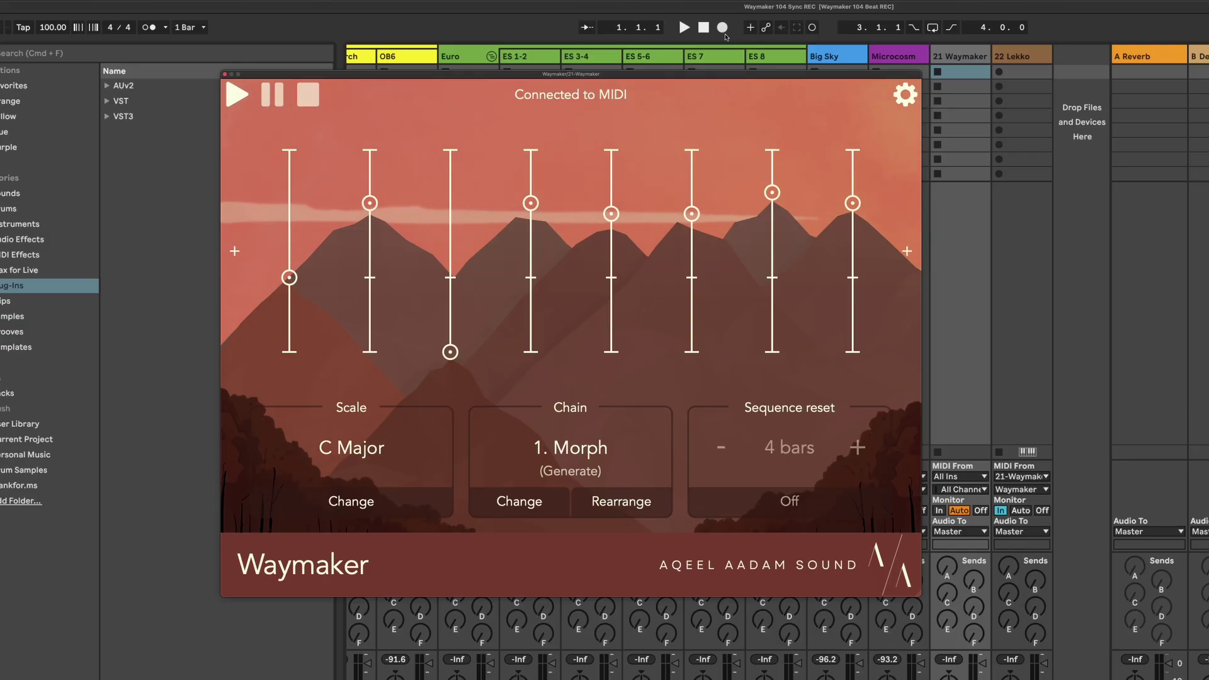
# Play Live's transport briefly to test Waymaker's sync, stop it, and return the playhead to 1.1.1
pyautogui.click(686, 29)
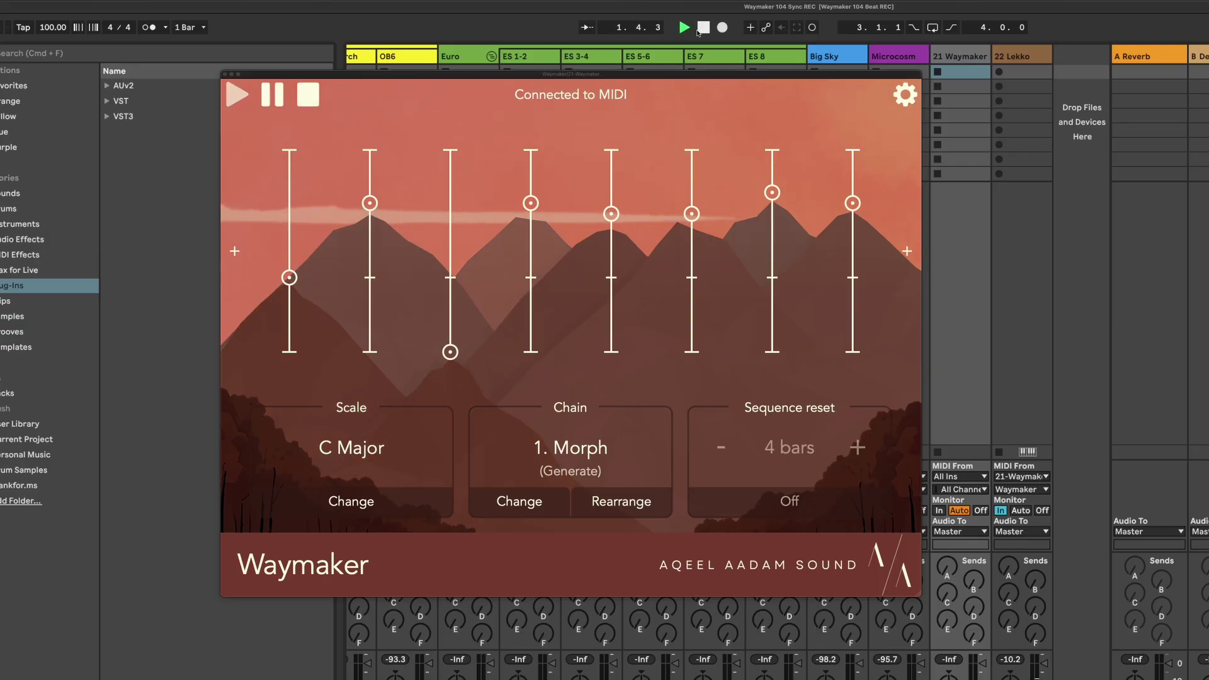
pyautogui.click(703, 29)
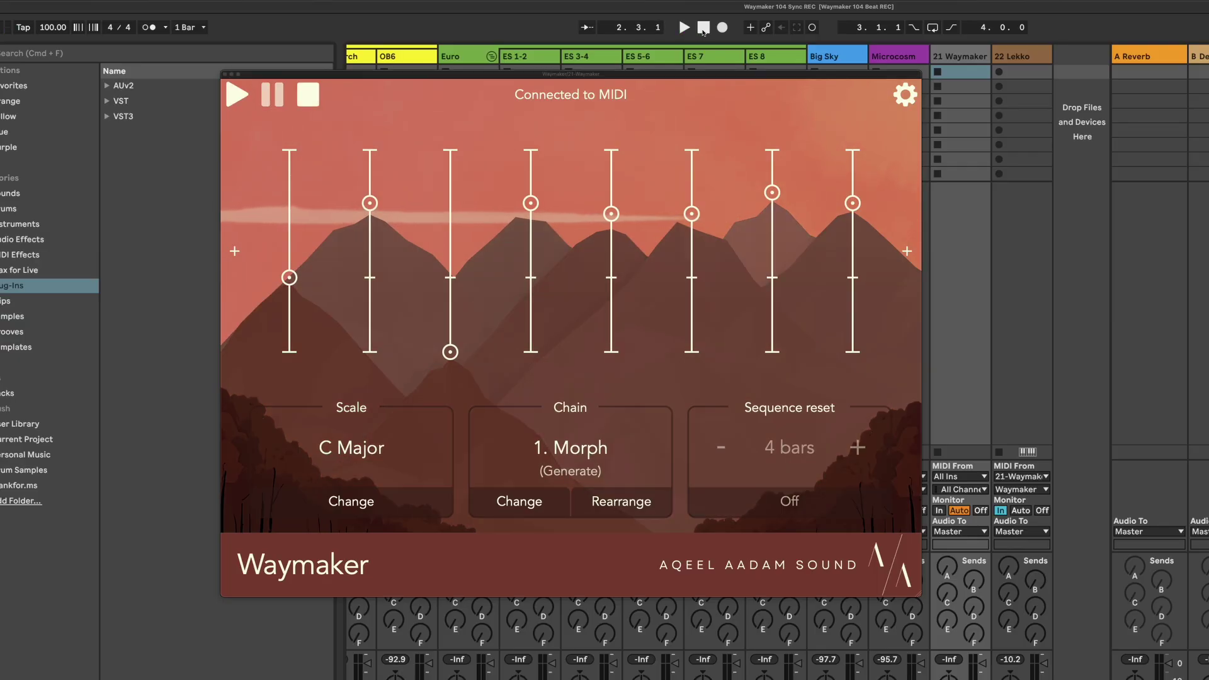
pyautogui.click(704, 28)
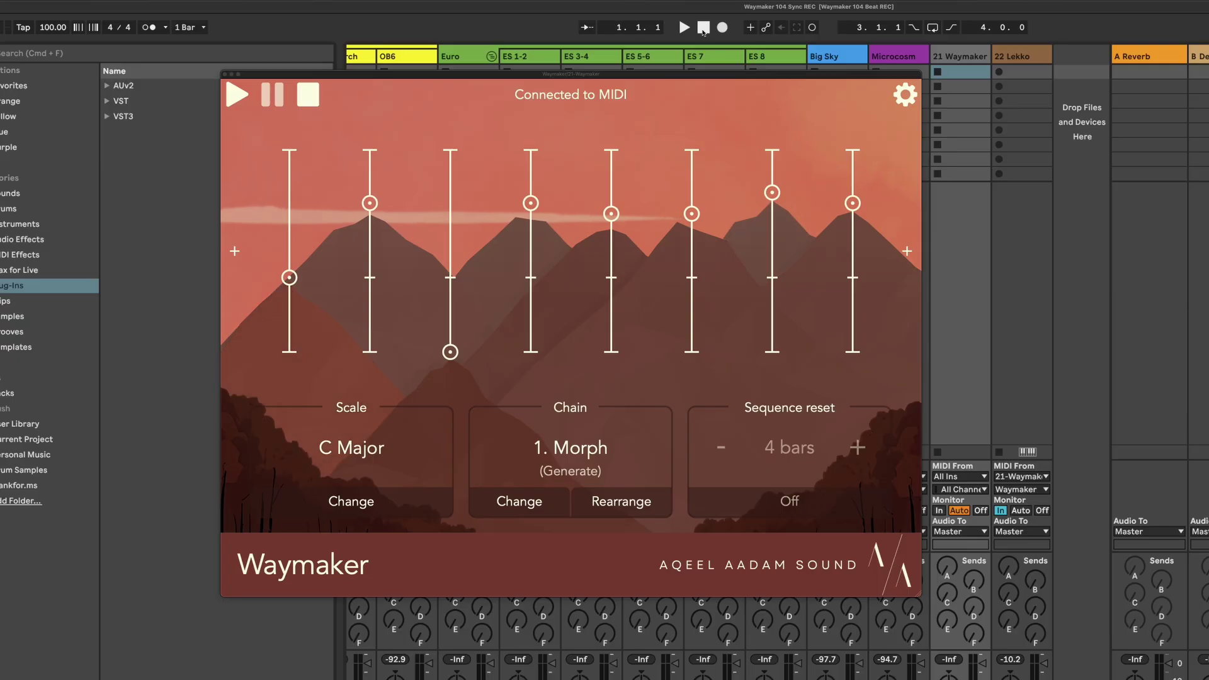
pyautogui.click(800, 80)
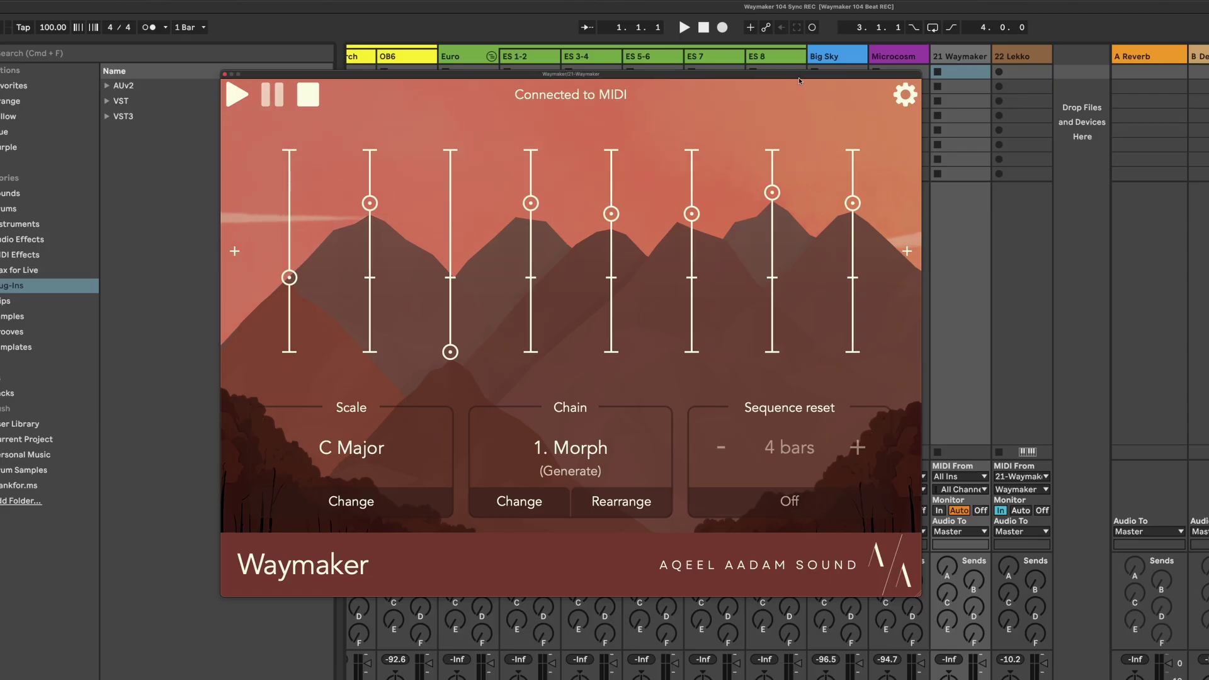
# Switch Waymaker's syncing options to MIDI Messages and set the start note to C1
pyautogui.click(905, 95)
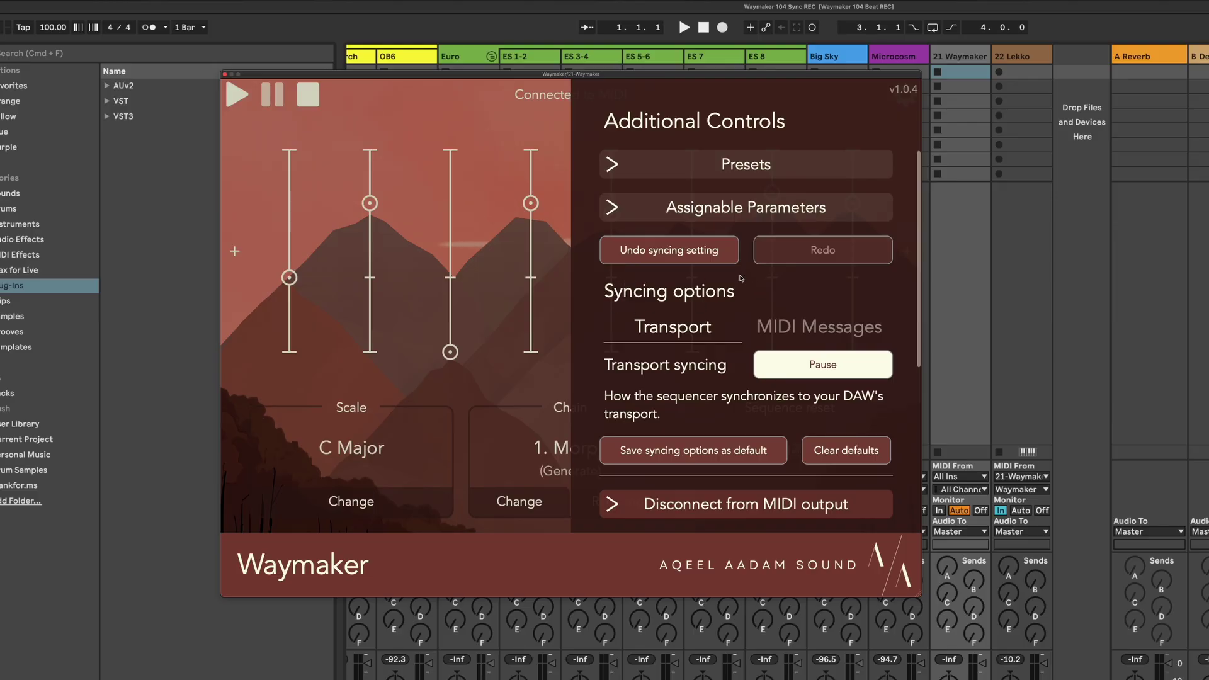
pyautogui.scroll(-3, 764, 288)
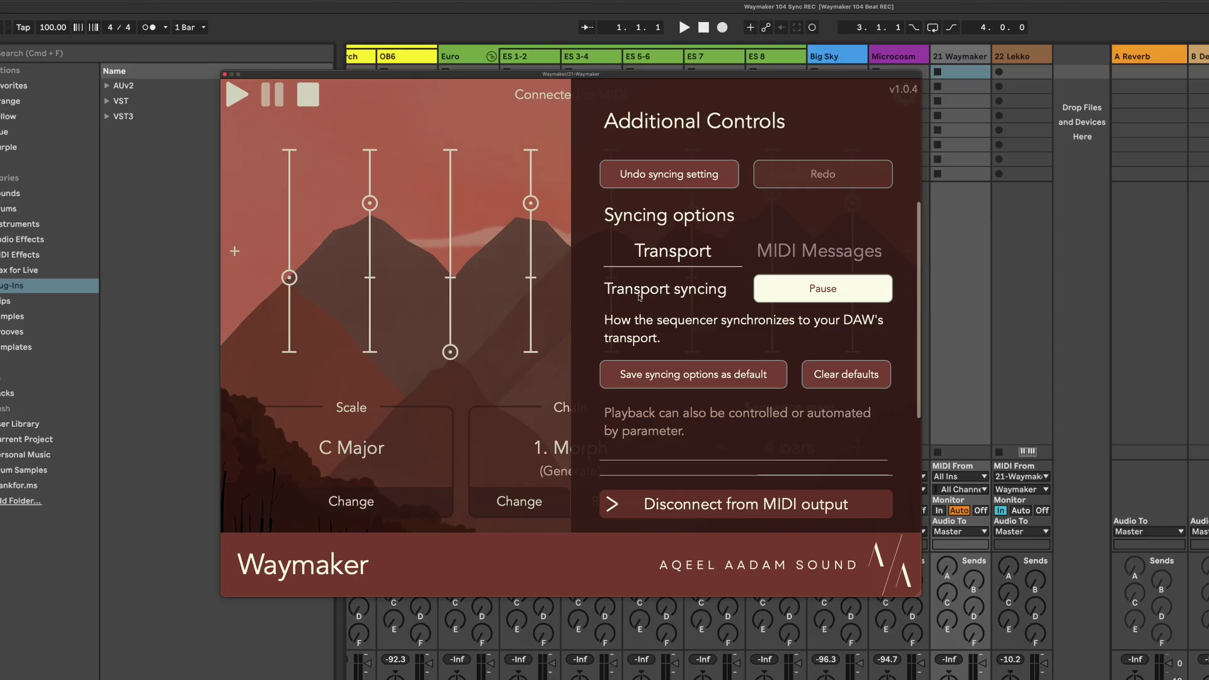
pyautogui.click(773, 254)
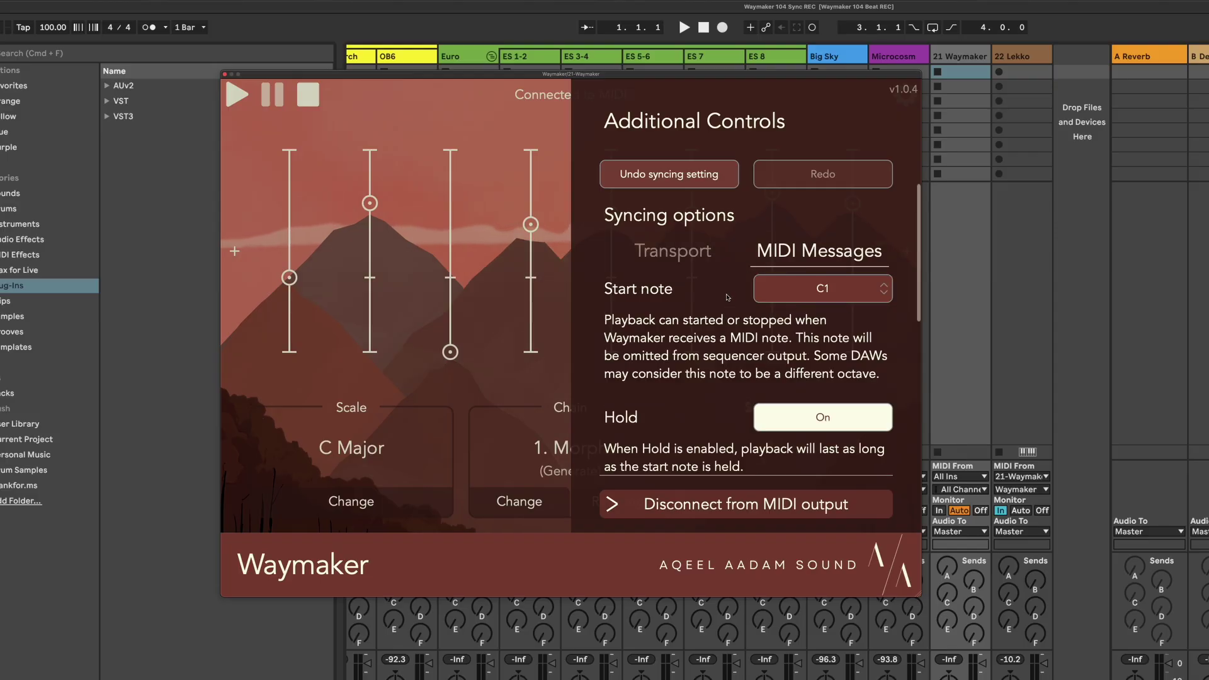
pyautogui.scroll(-2, 729, 297)
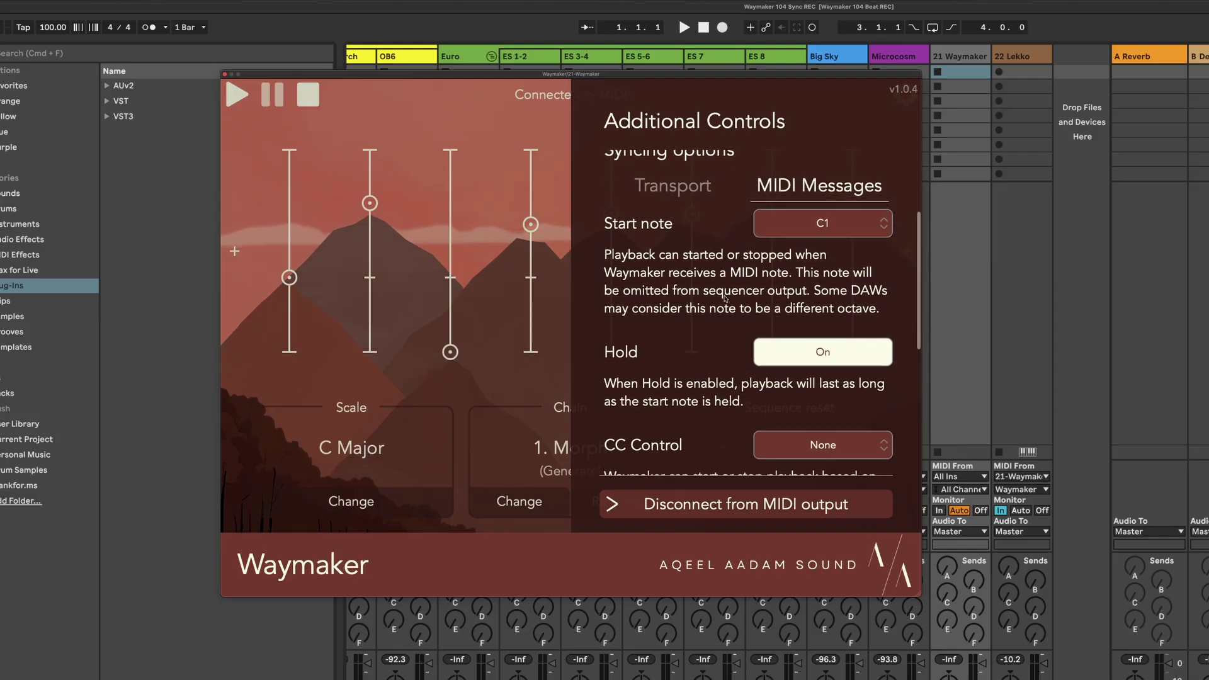
pyautogui.scroll(-1, 719, 294)
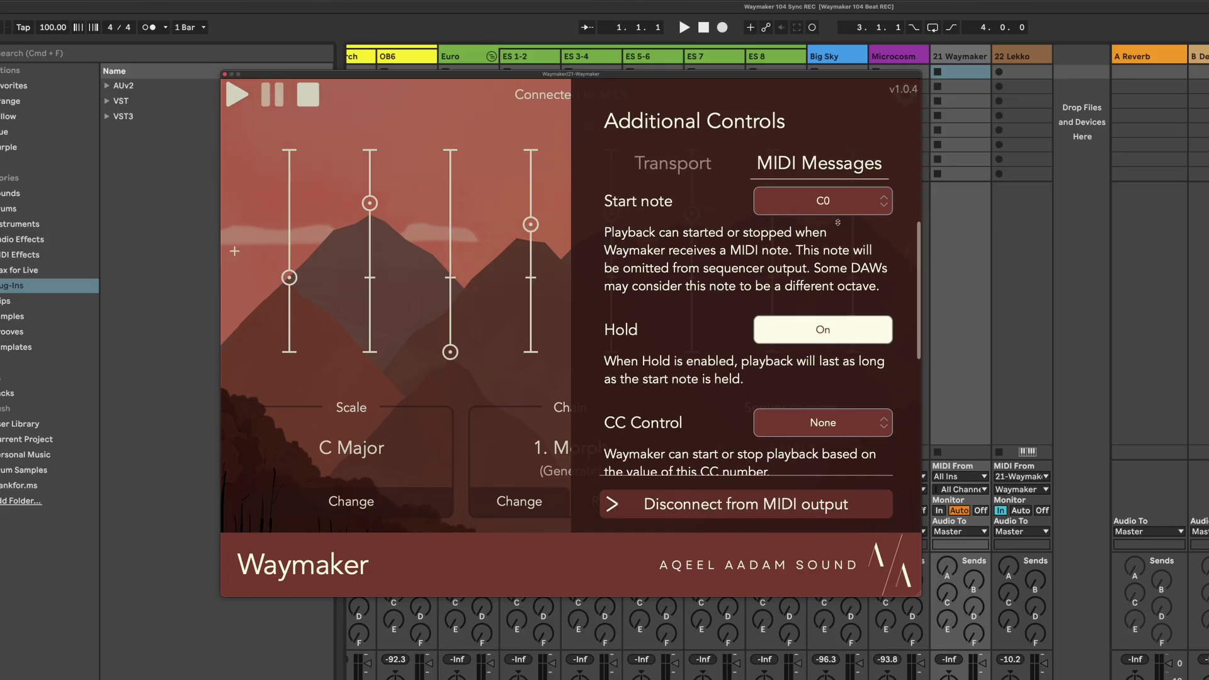
pyautogui.scroll(-1, 837, 199)
pyautogui.scroll(2, 835, 198)
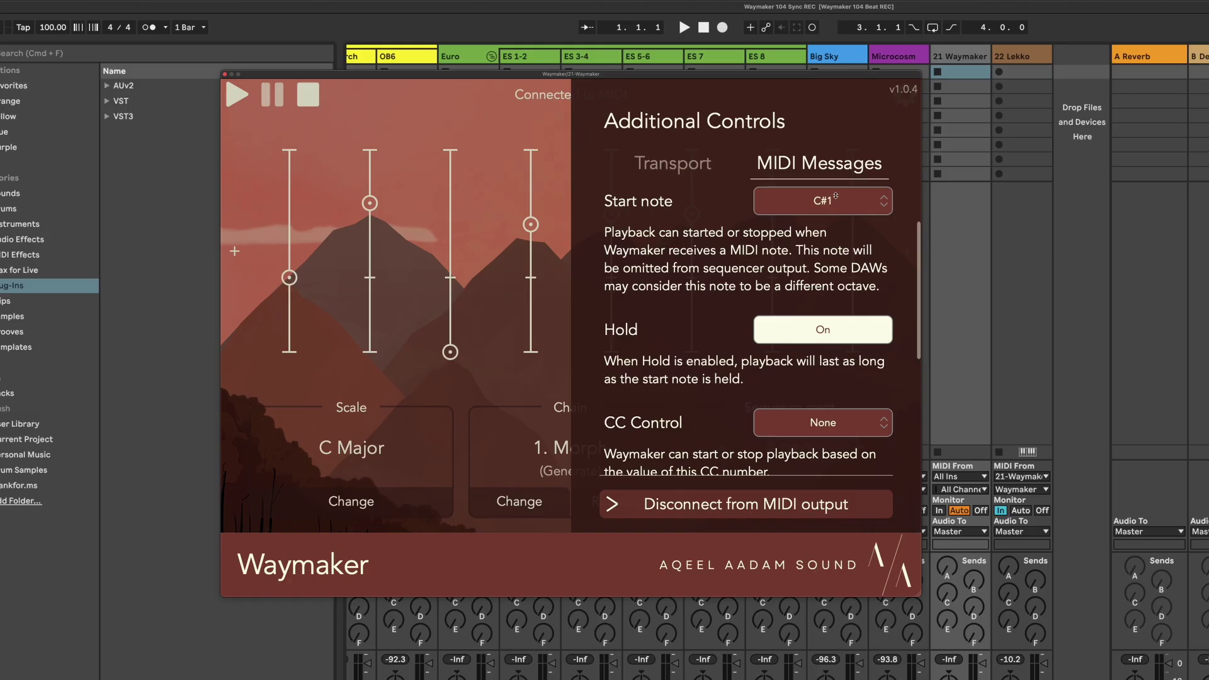
pyautogui.scroll(-1, 836, 199)
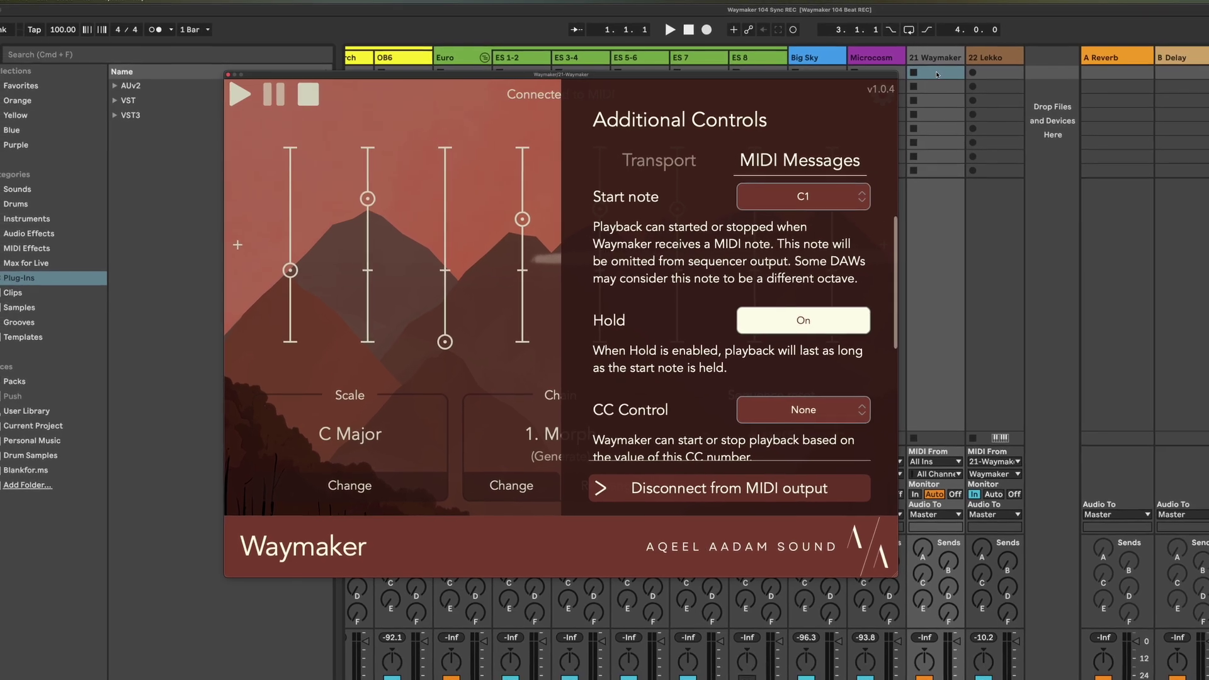
# Create a MIDI clip in the first slot of the 21 Waymaker track with a C1 note spanning the full bar
pyautogui.doubleClick(914, 74)
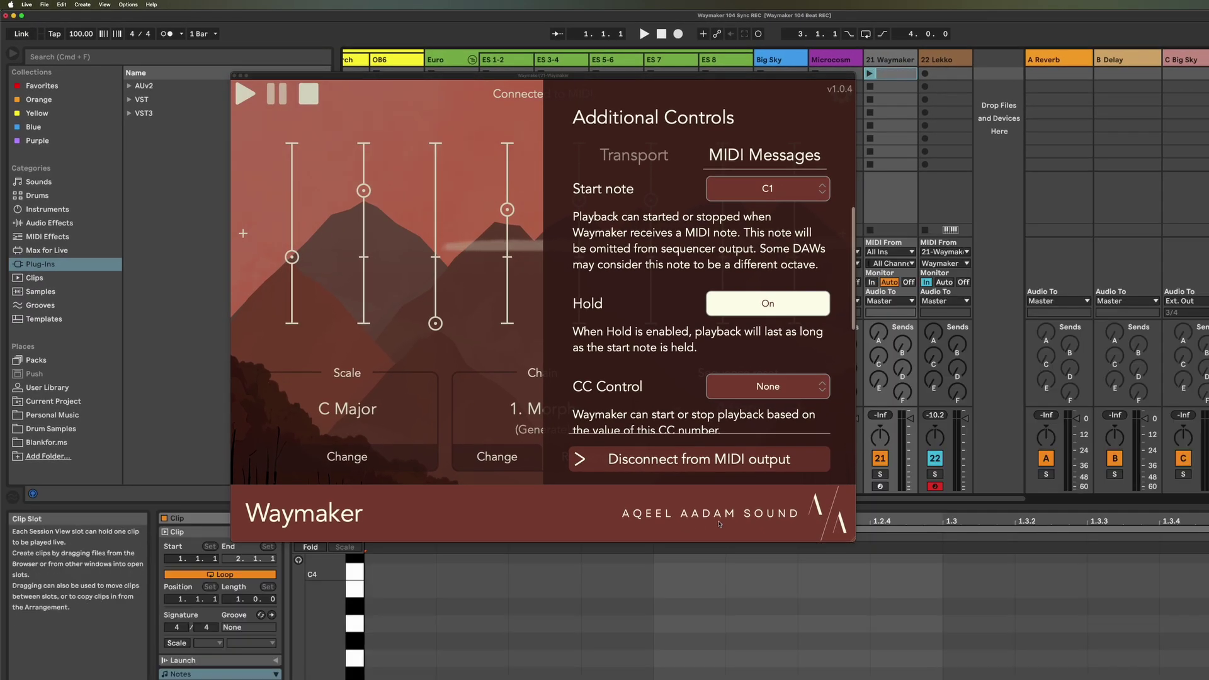
pyautogui.scroll(-5, 600, 655)
pyautogui.scroll(-5, 600, 655)
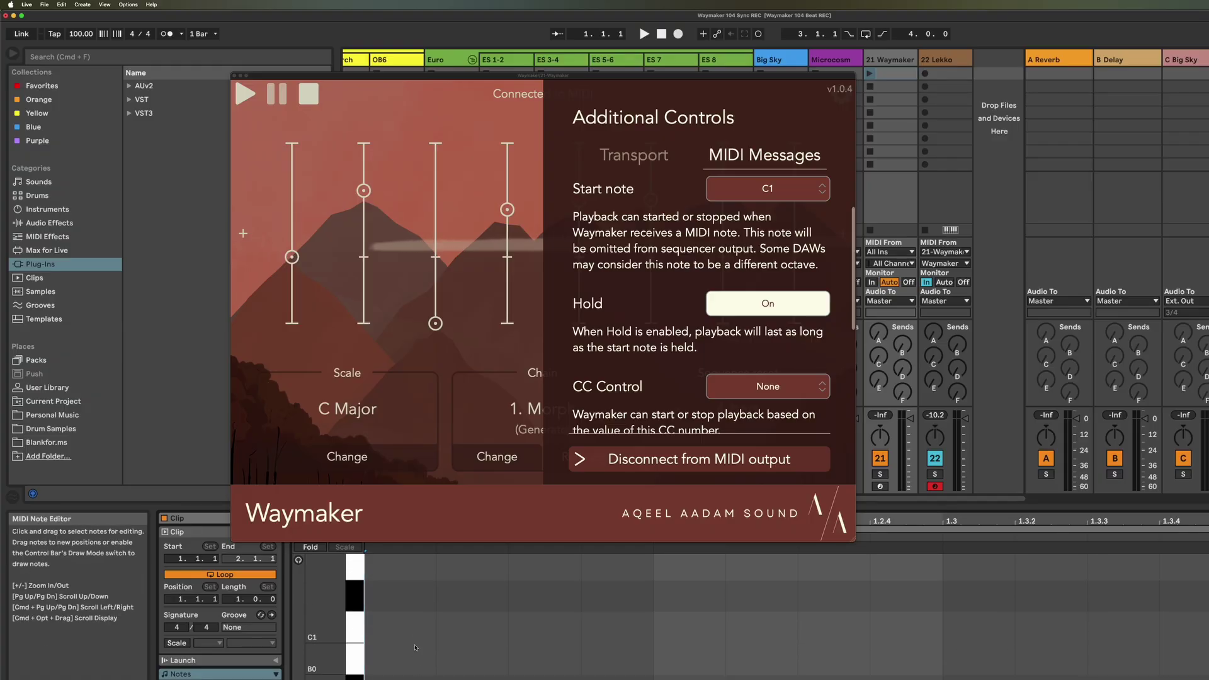
pyautogui.doubleClick(433, 629)
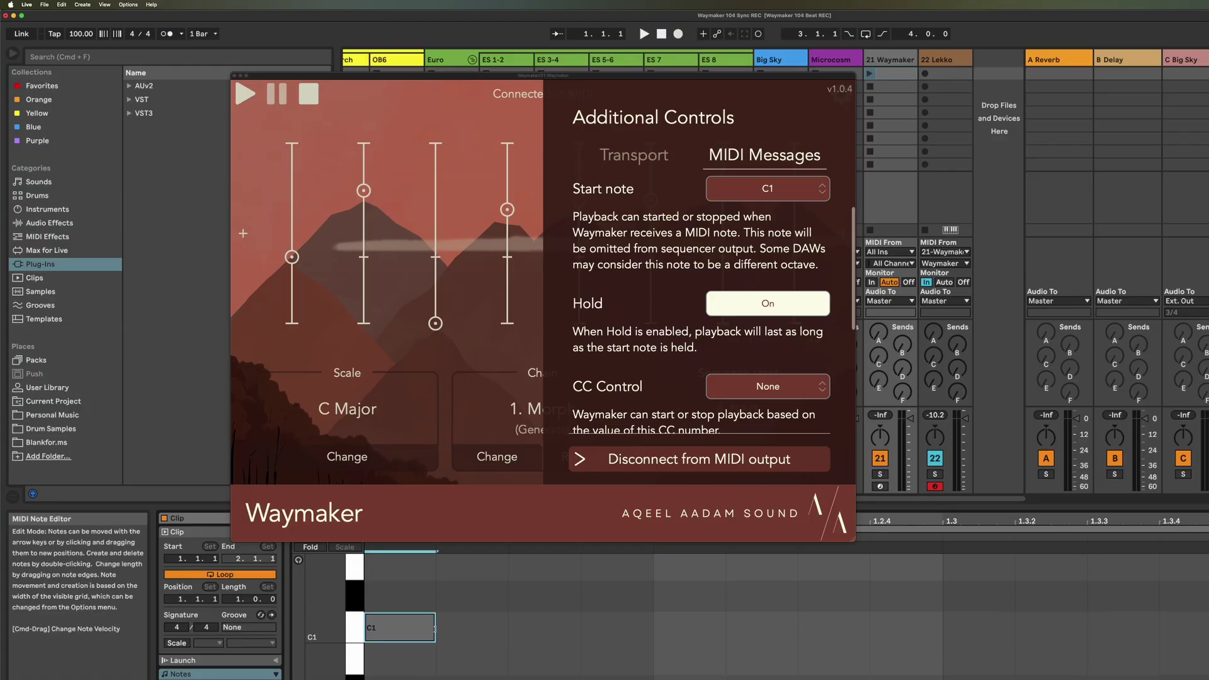
pyautogui.moveTo(434, 632); pyautogui.dragTo(1208, 636)
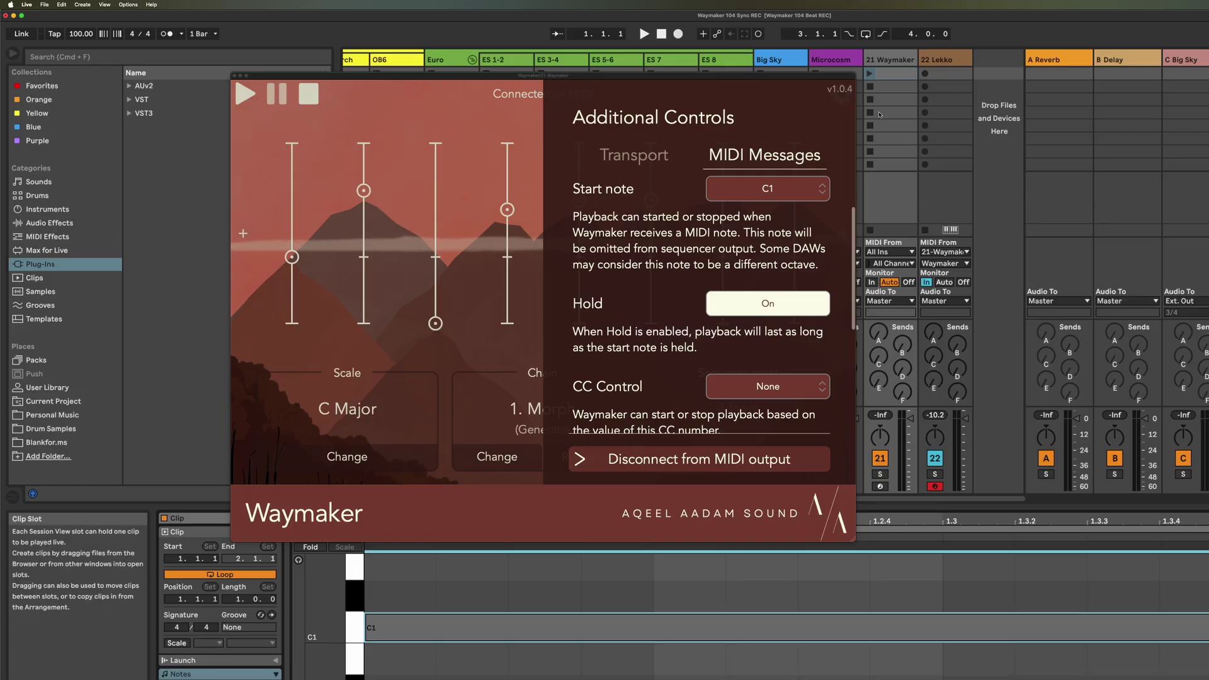
# Close Waymaker's additional controls and launch the C1 clip to test starting the sequencer by MIDI note
pyautogui.click(456, 129)
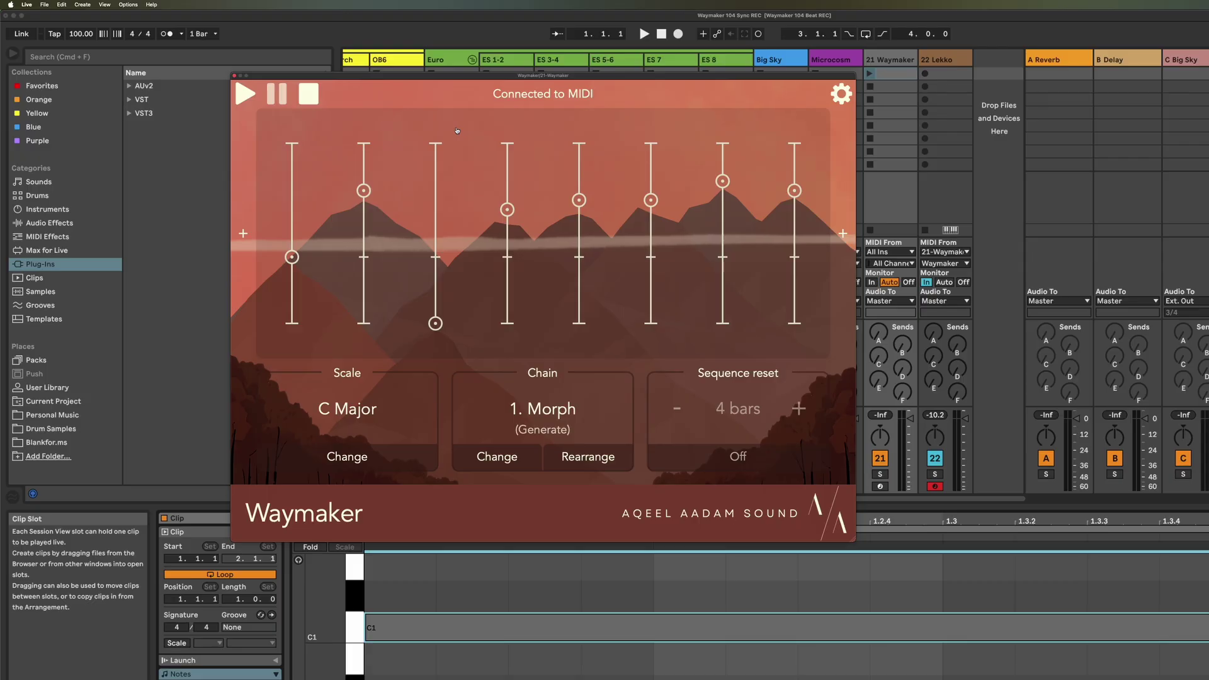
pyautogui.press('space')
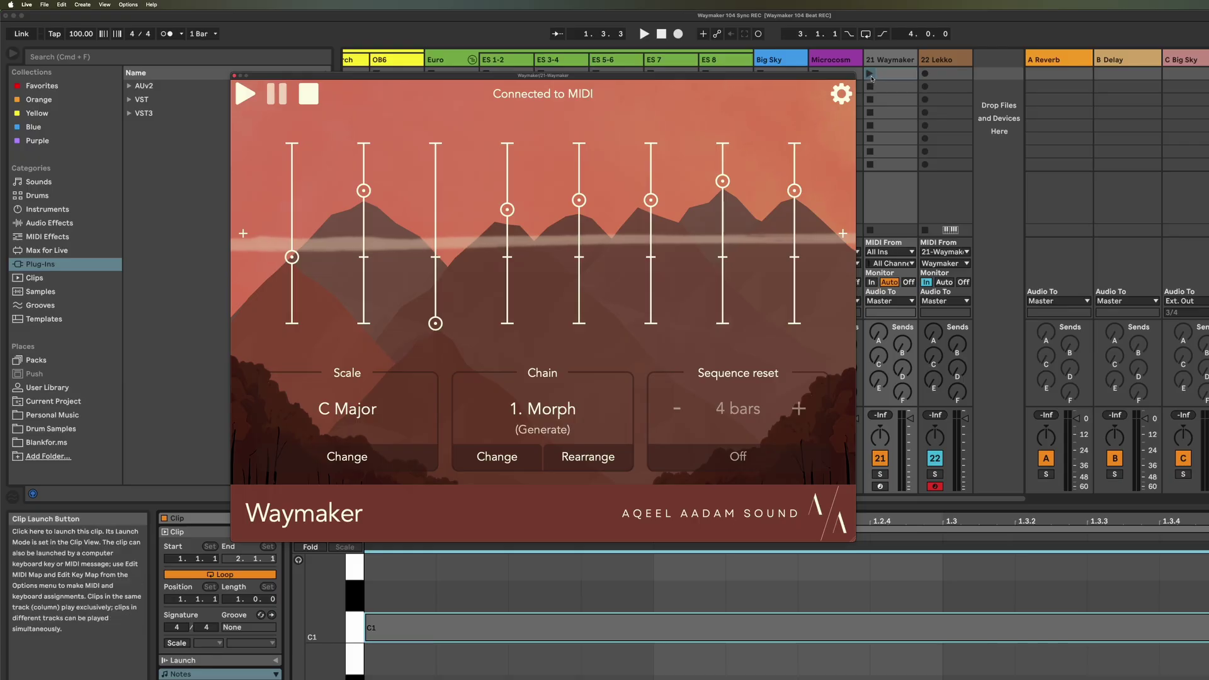
pyautogui.click(870, 74)
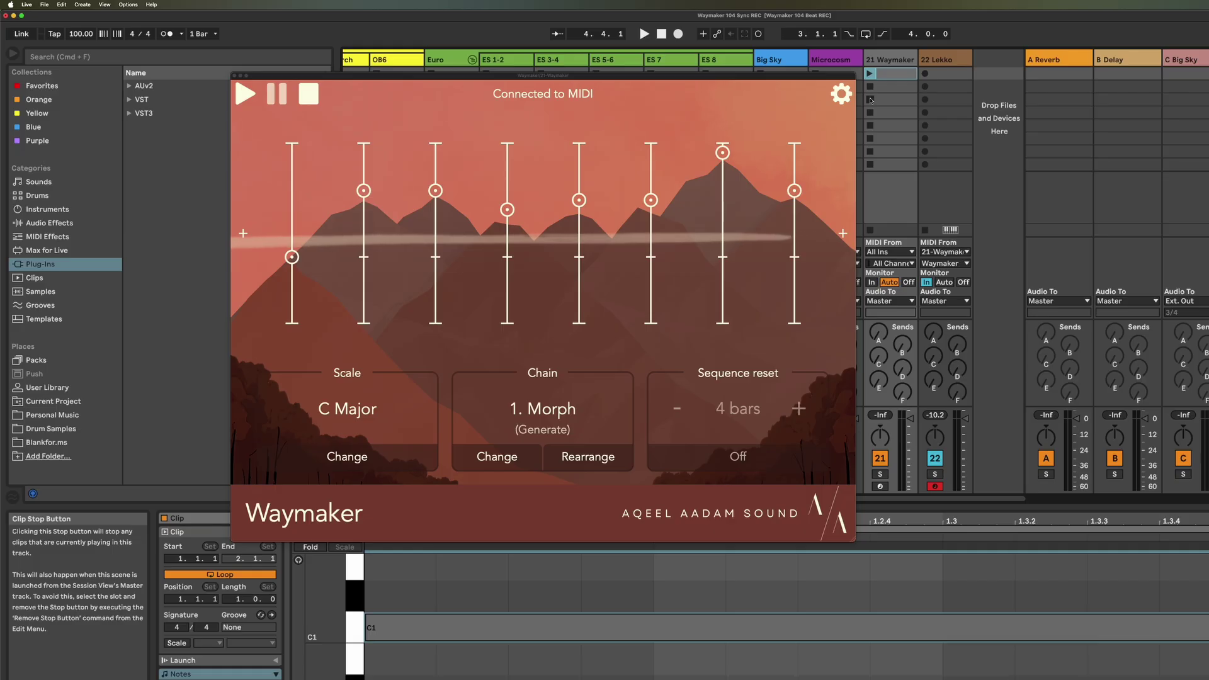
# Rename the C1 clip on the 21 Waymaker track as START
pyautogui.press('Delete')
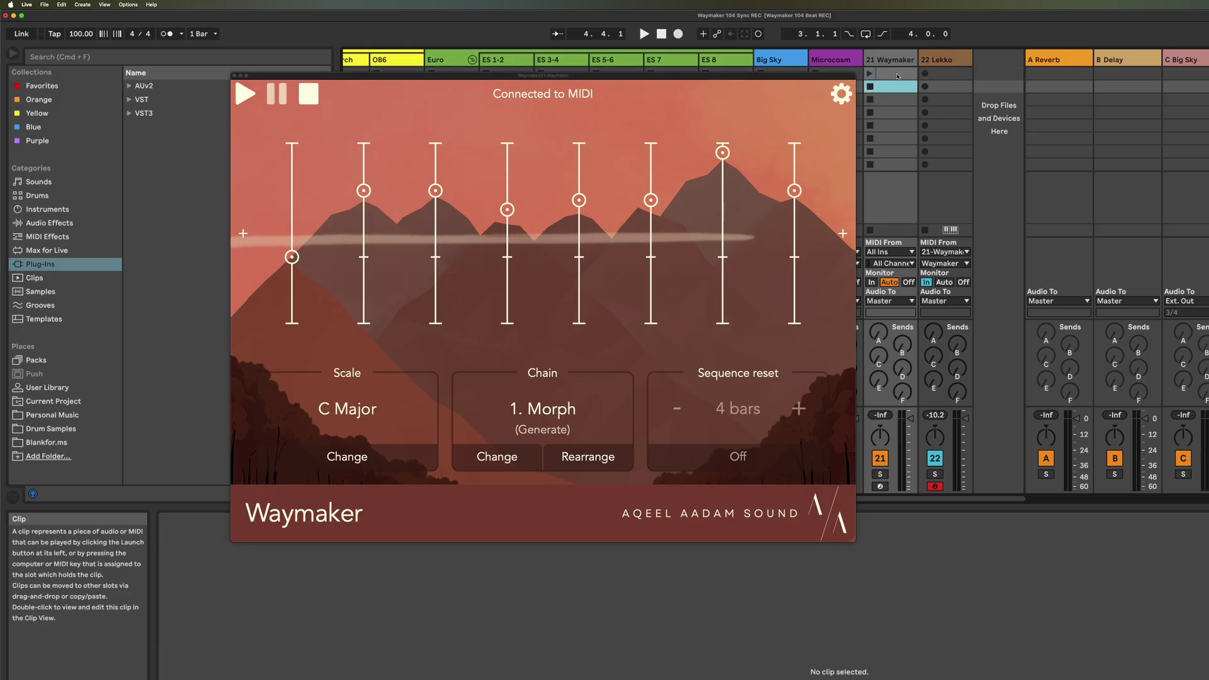
pyautogui.doubleClick(897, 76)
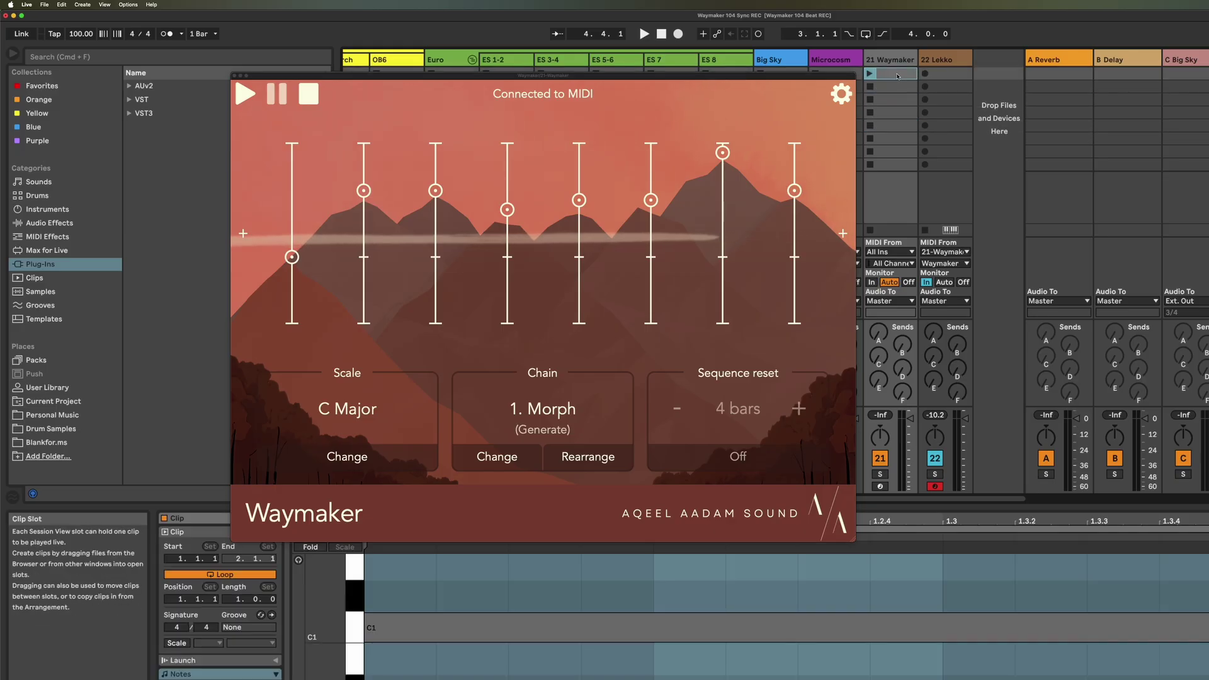
pyautogui.write('START')
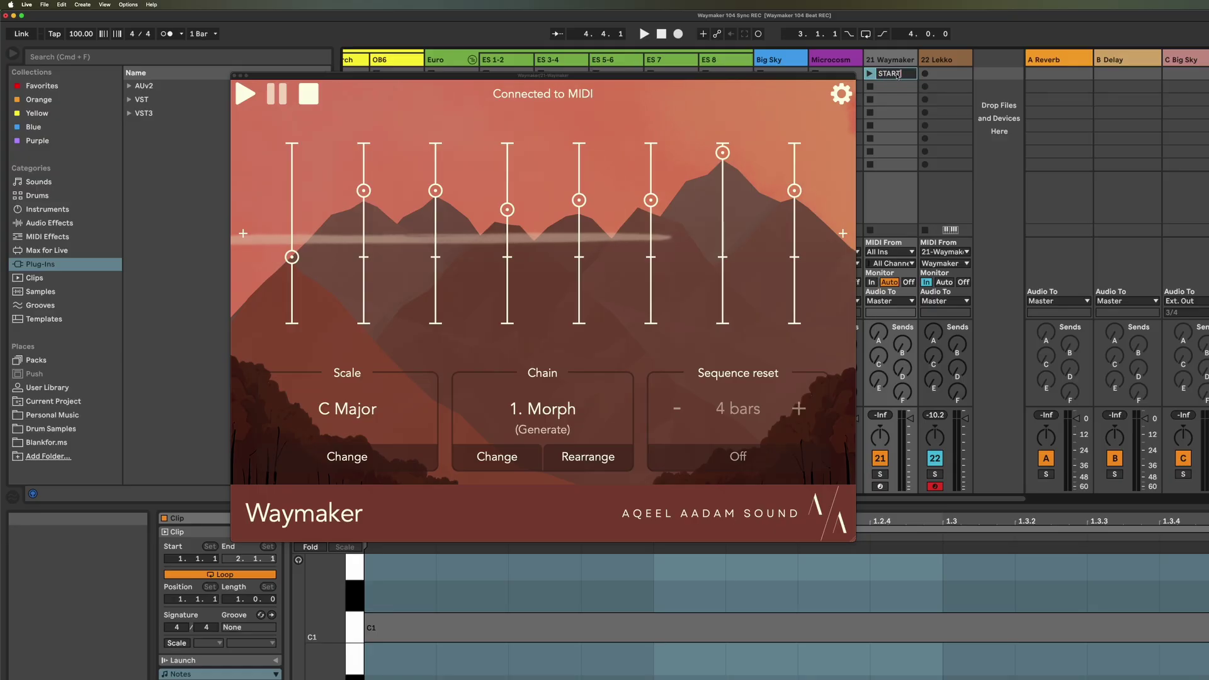
pyautogui.press('Return')
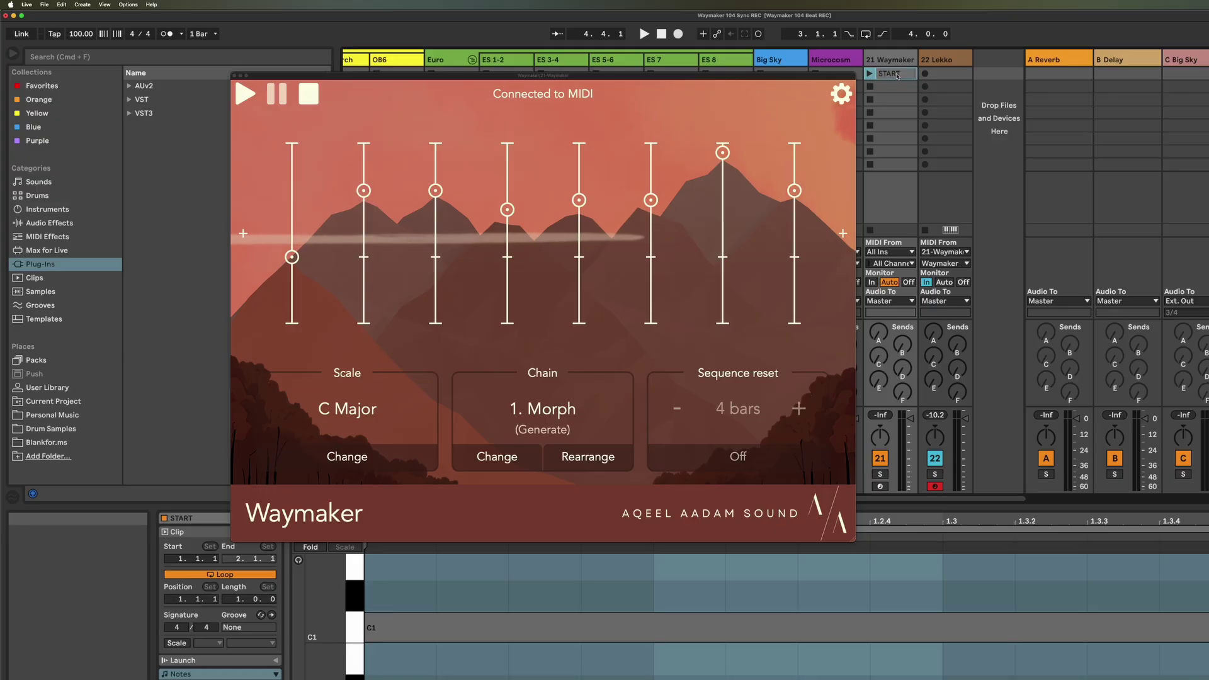
# Copy the START clip into the third and fifth slots of the 21 Waymaker track
pyautogui.click(892, 100)
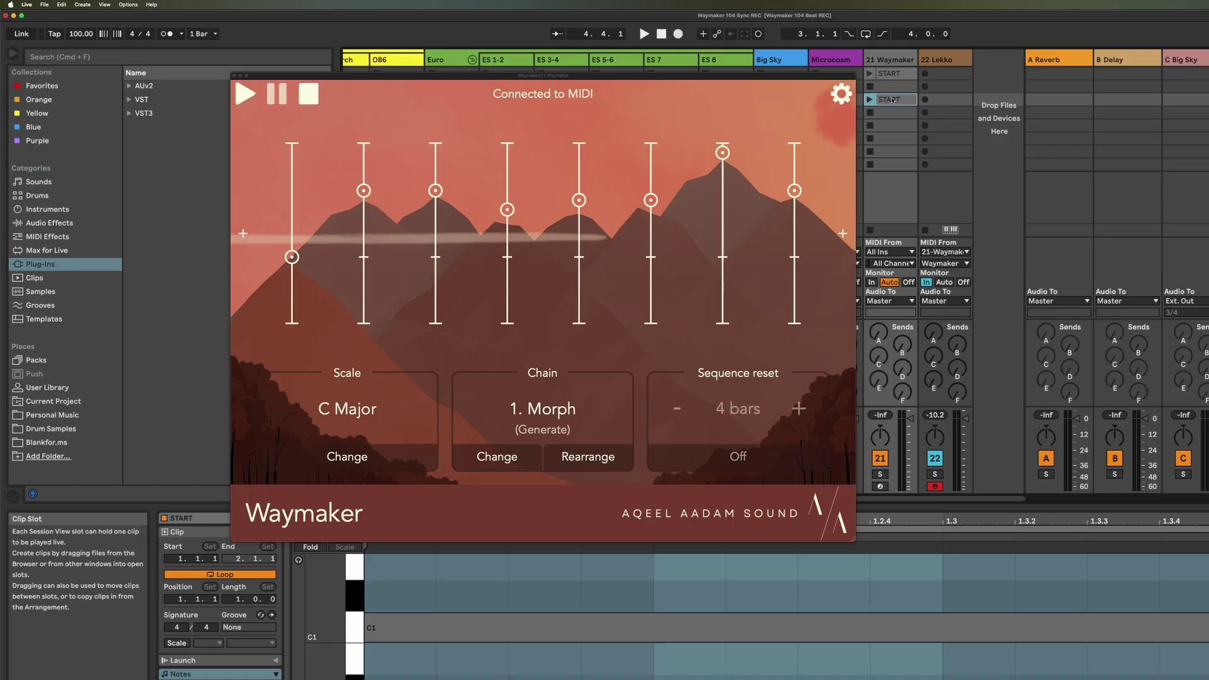
pyautogui.press('super+v')
pyautogui.press('Down')
pyautogui.press('Down')
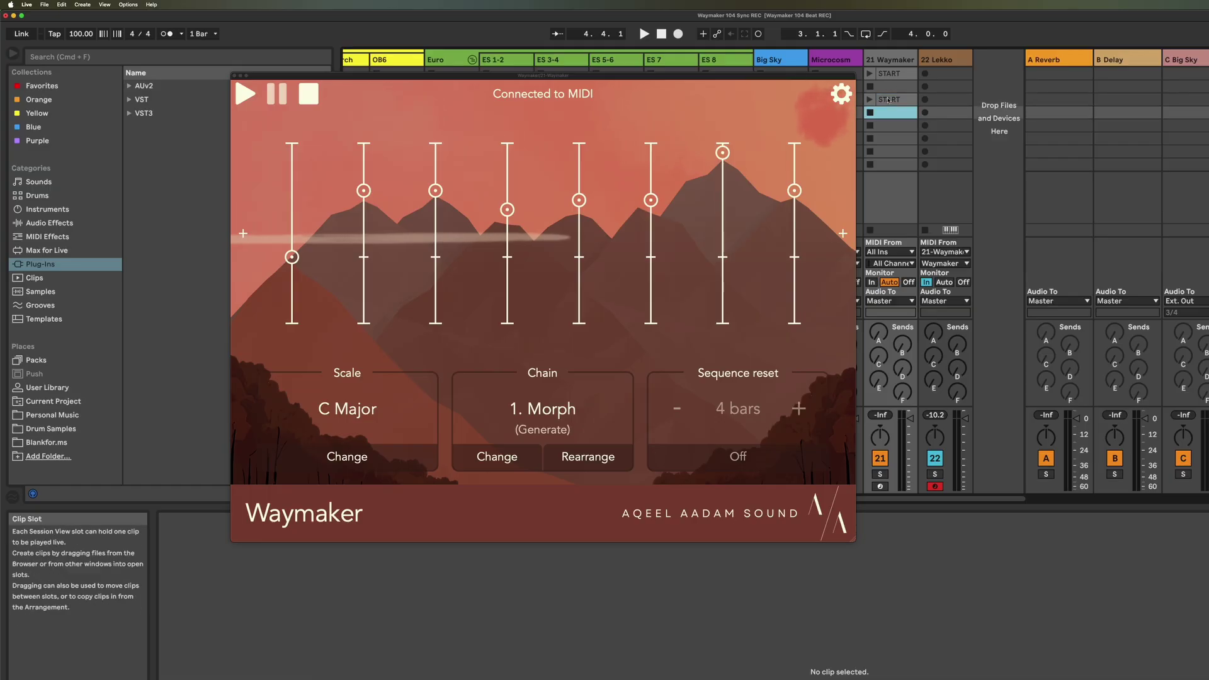
pyautogui.press('super+v')
pyautogui.press('Up')
pyautogui.press('Up')
pyautogui.press('Up')
pyautogui.press('Up')
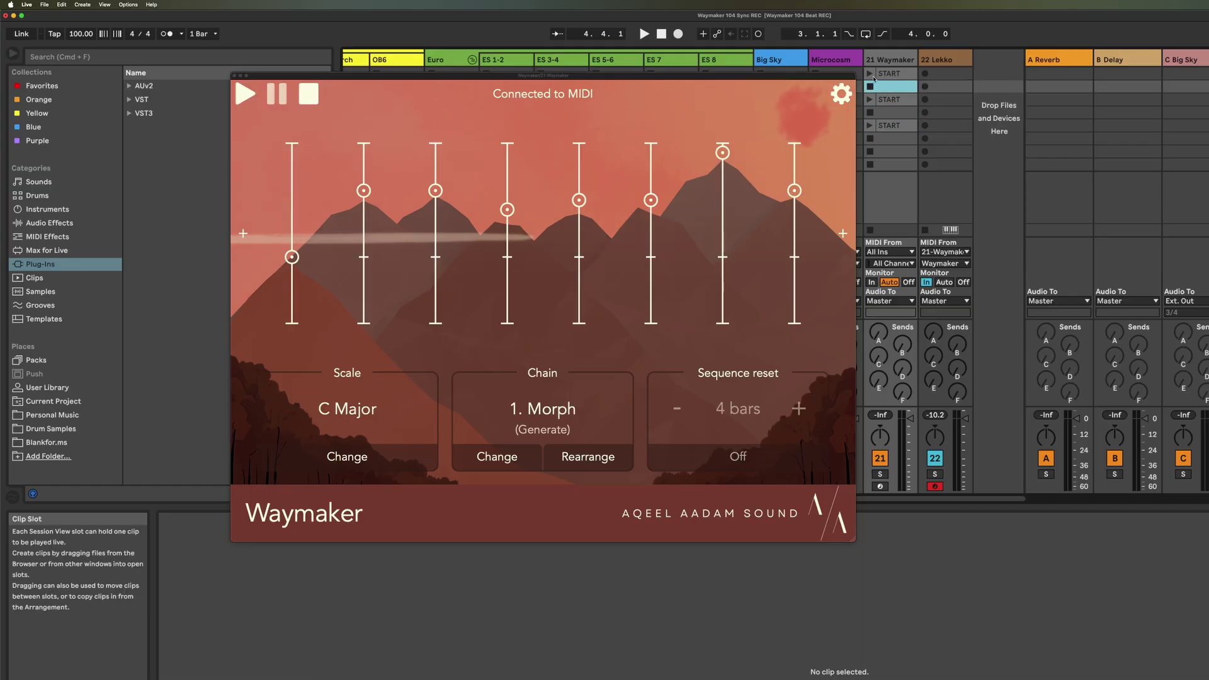
# Launch the first START clip to trigger Waymaker, launch the empty slot below it, and reselect the clip
pyautogui.press('Return')
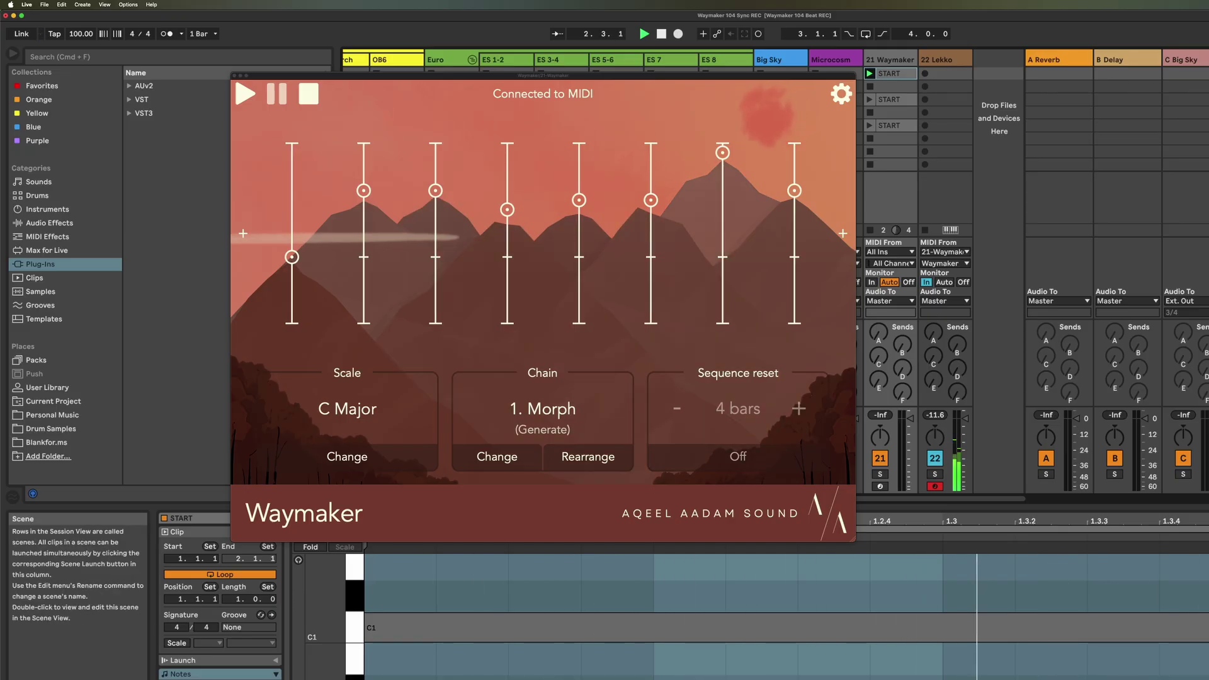
pyautogui.press('Down')
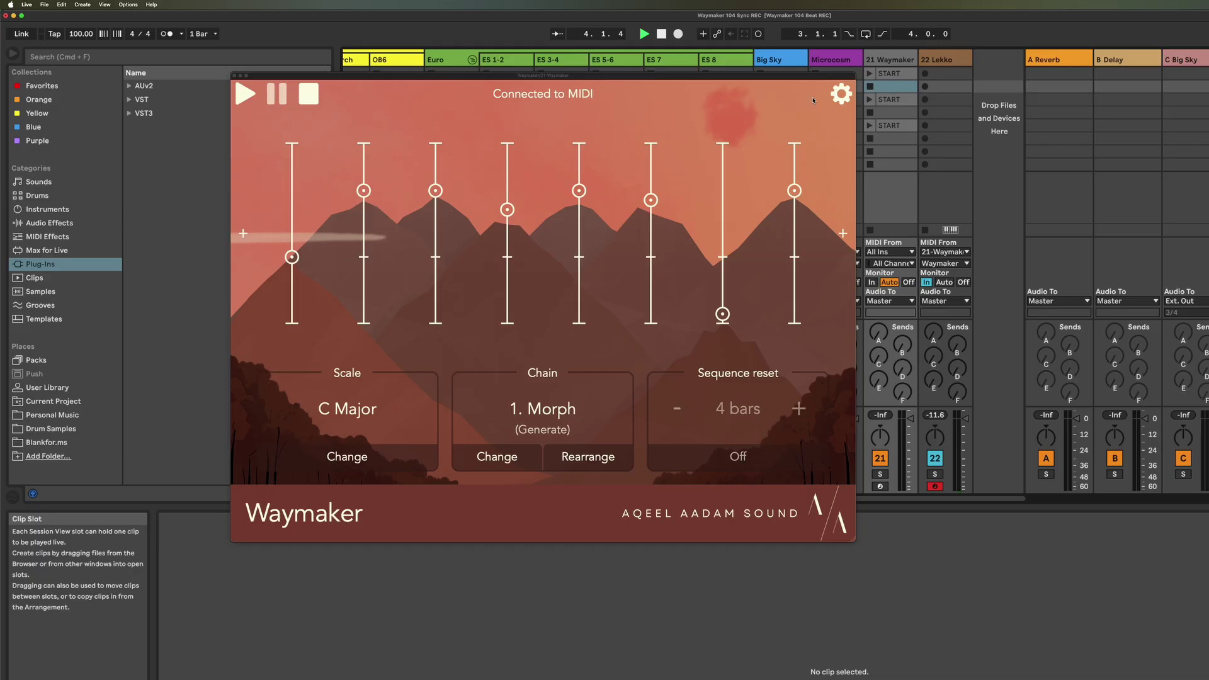
pyautogui.click(884, 78)
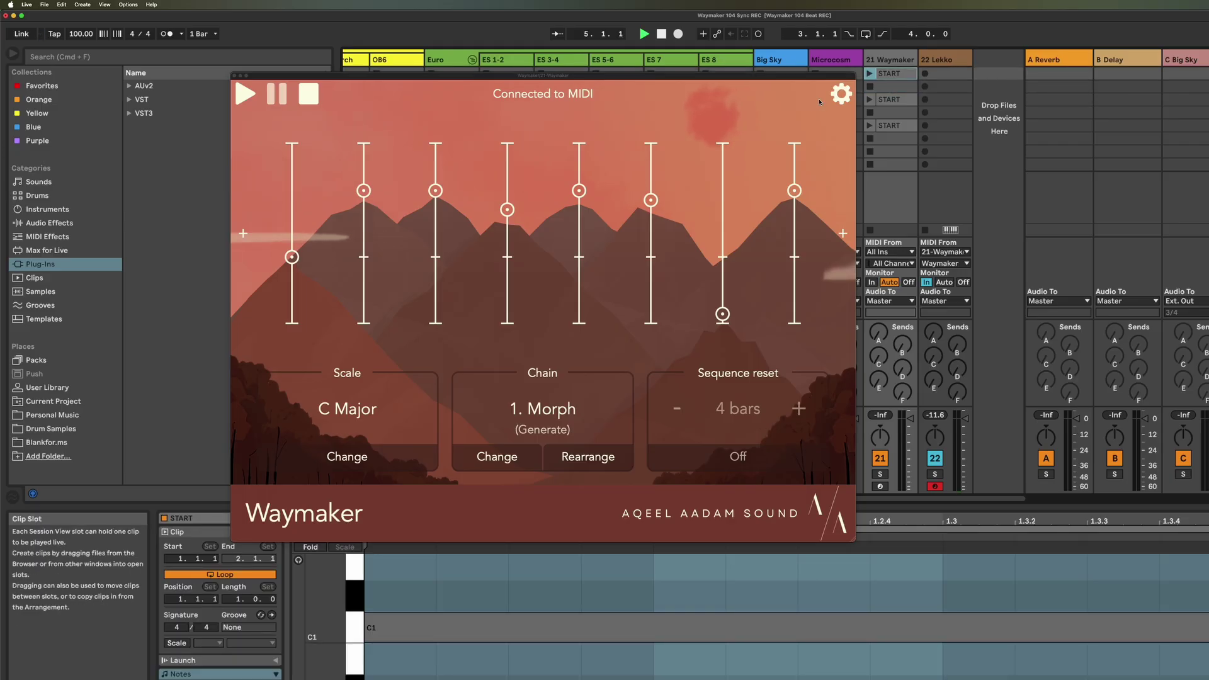
# Open Waymaker's MIDI message syncing settings, try Pause as the stop behavior, and restore Stop and reset
pyautogui.click(837, 95)
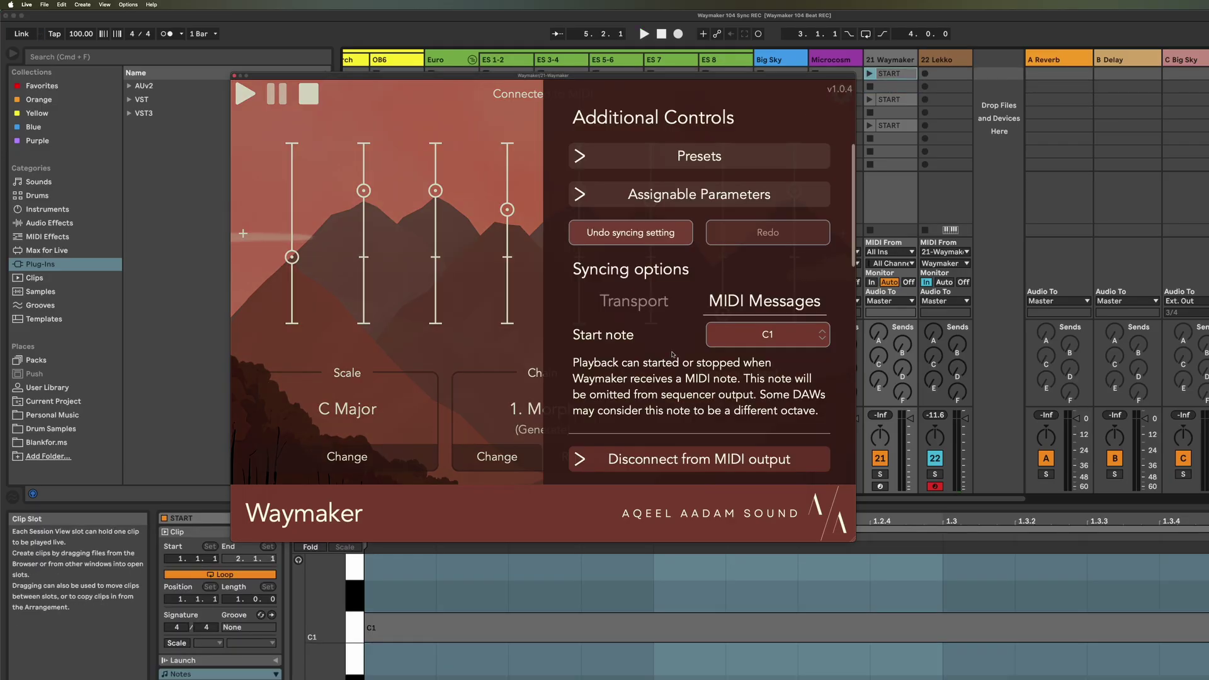
pyautogui.scroll(-10, 673, 355)
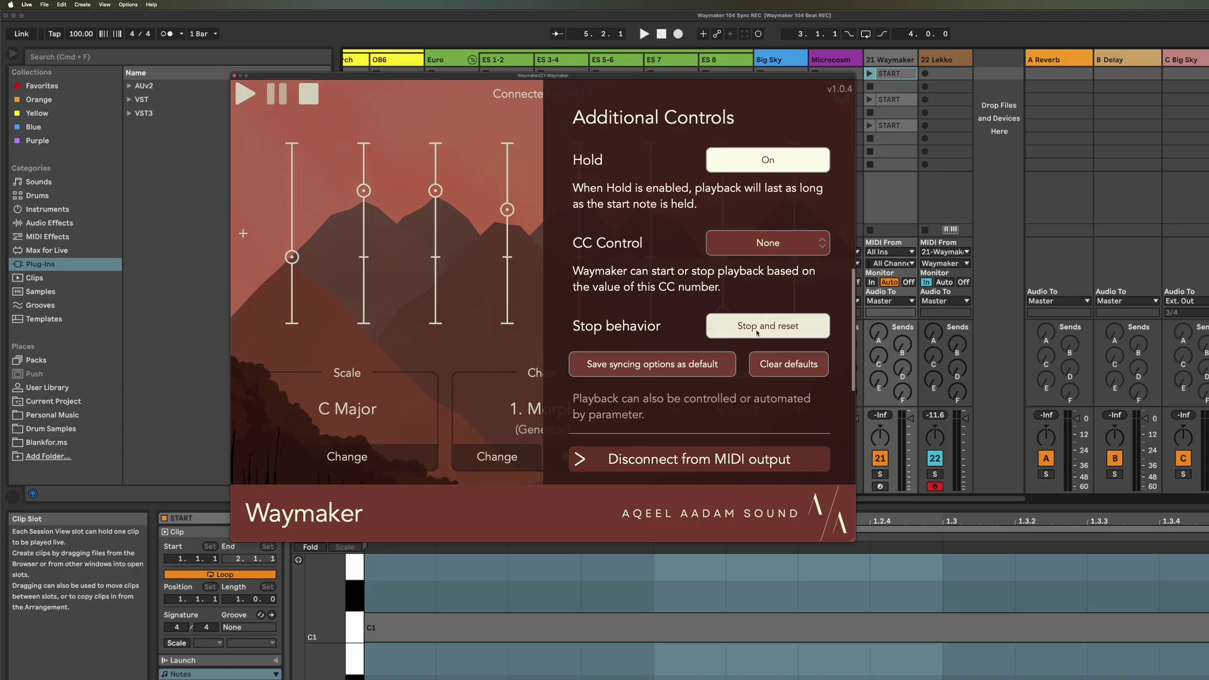
pyautogui.click(739, 328)
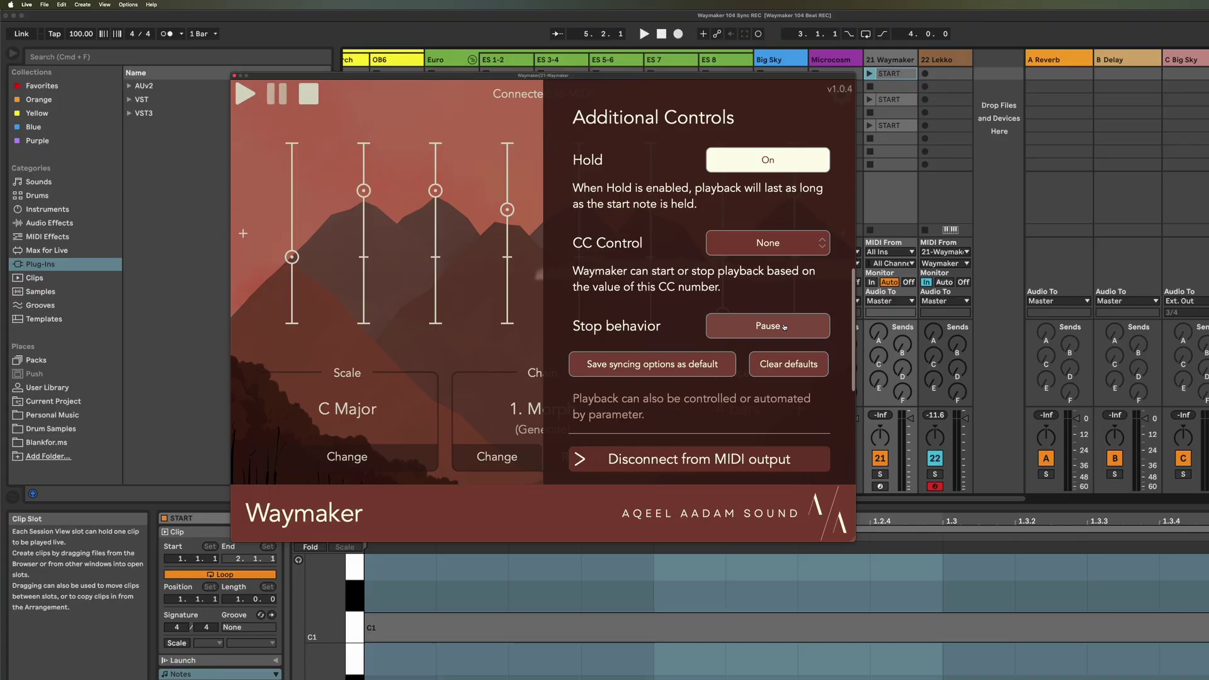
pyautogui.click(738, 330)
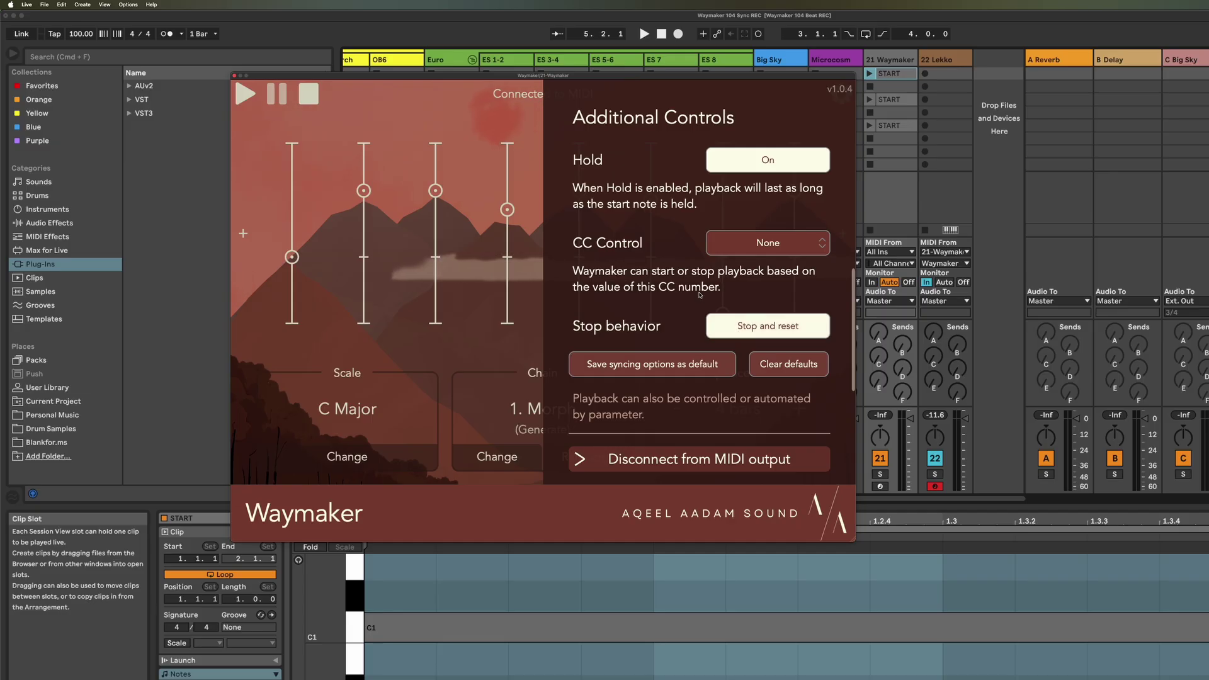
# Turn off Hold in the MIDI message syncing options and set the stop note to D1
pyautogui.scroll(5, 702, 300)
pyautogui.scroll(2, 699, 295)
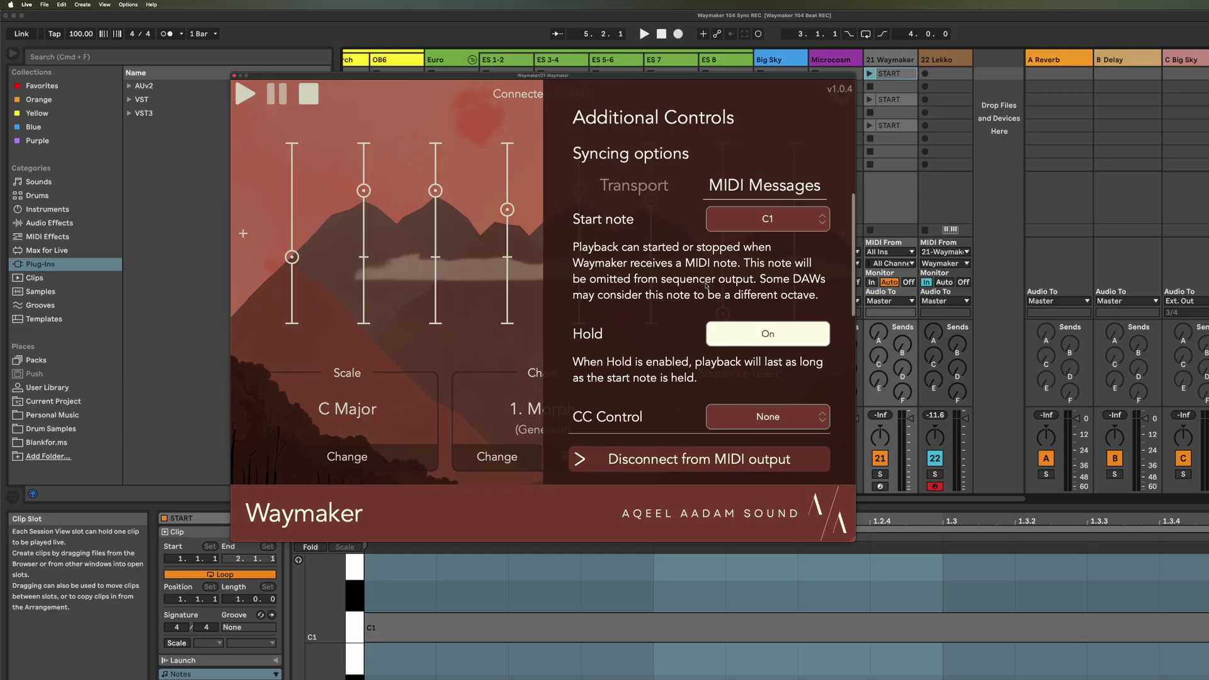
pyautogui.click(760, 323)
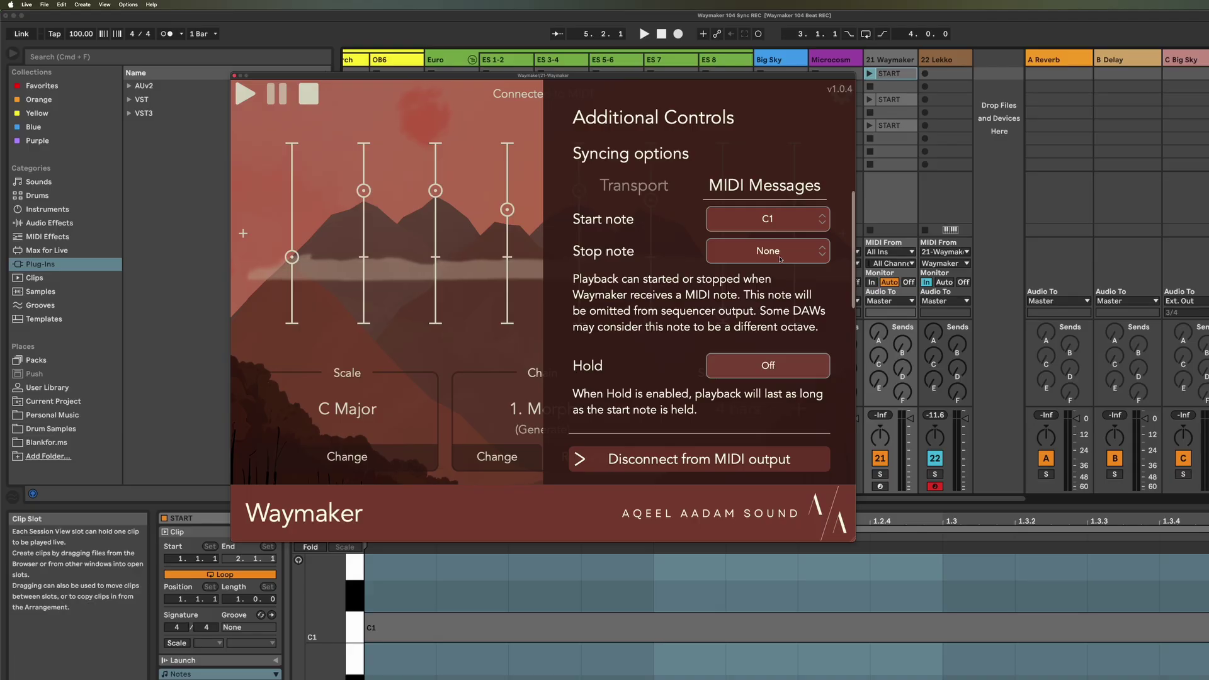
pyautogui.moveTo(780, 255); pyautogui.dragTo(790, 206)
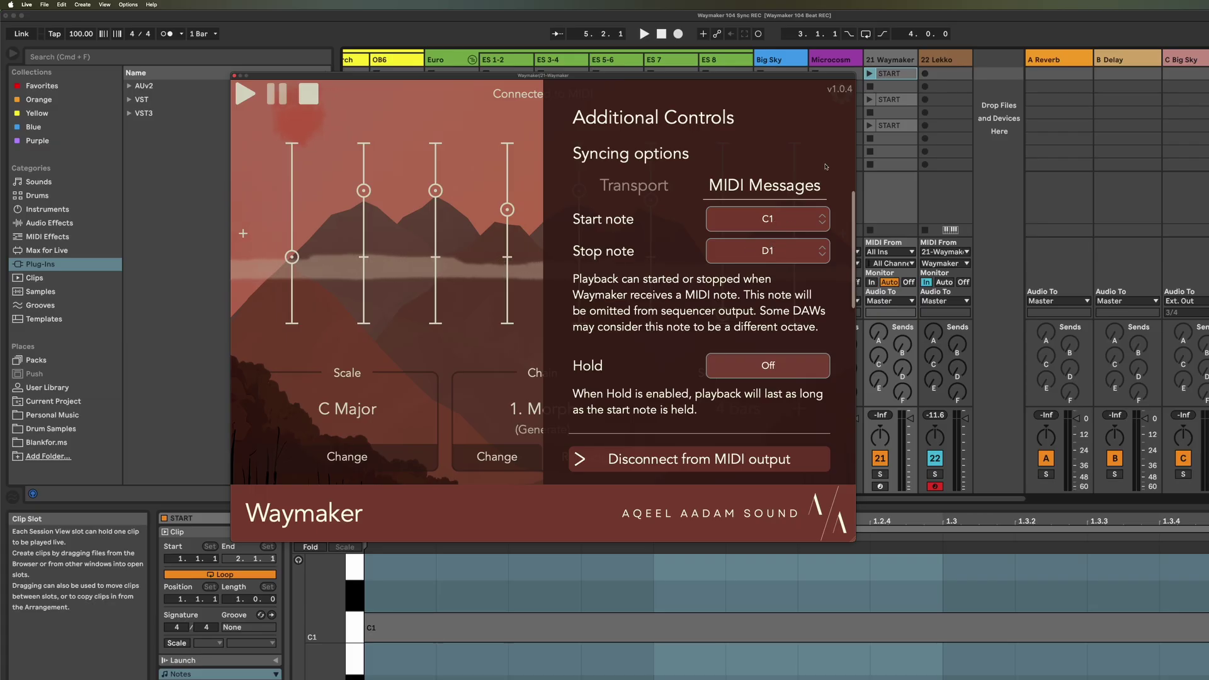
# Rename the clip in the third slot of the 21 Waymaker track to STOP and transpose its note to D1
pyautogui.click(888, 102)
pyautogui.write('STOP')
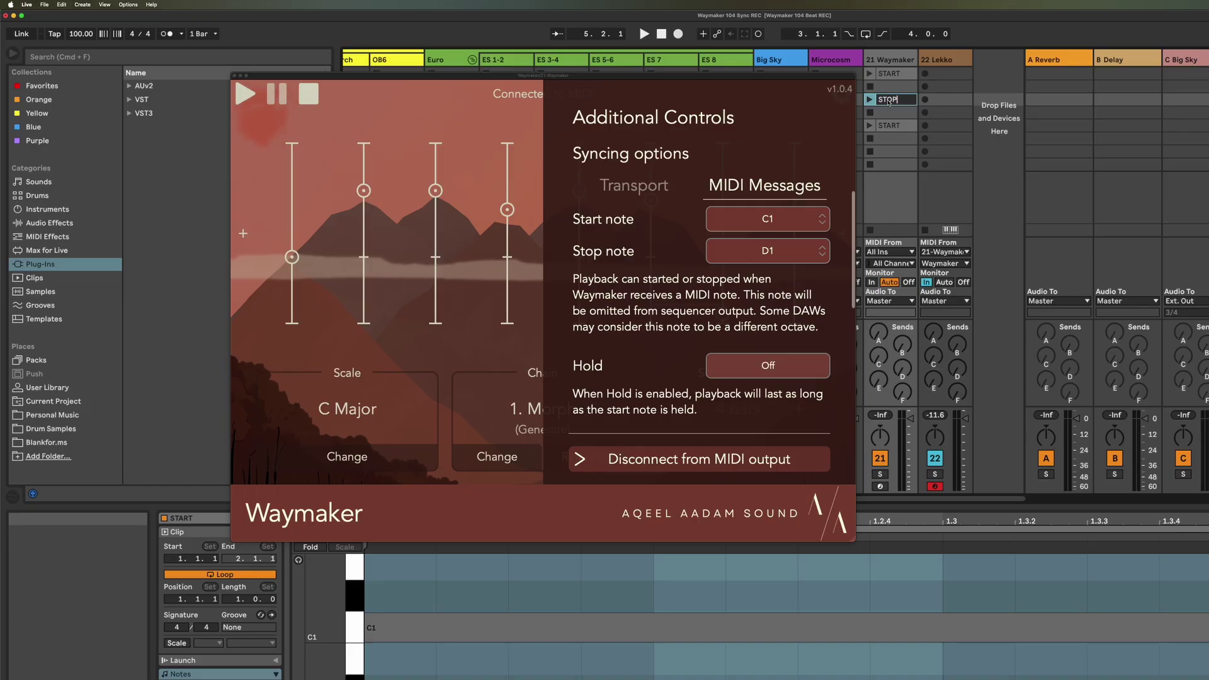
pyautogui.press('Return')
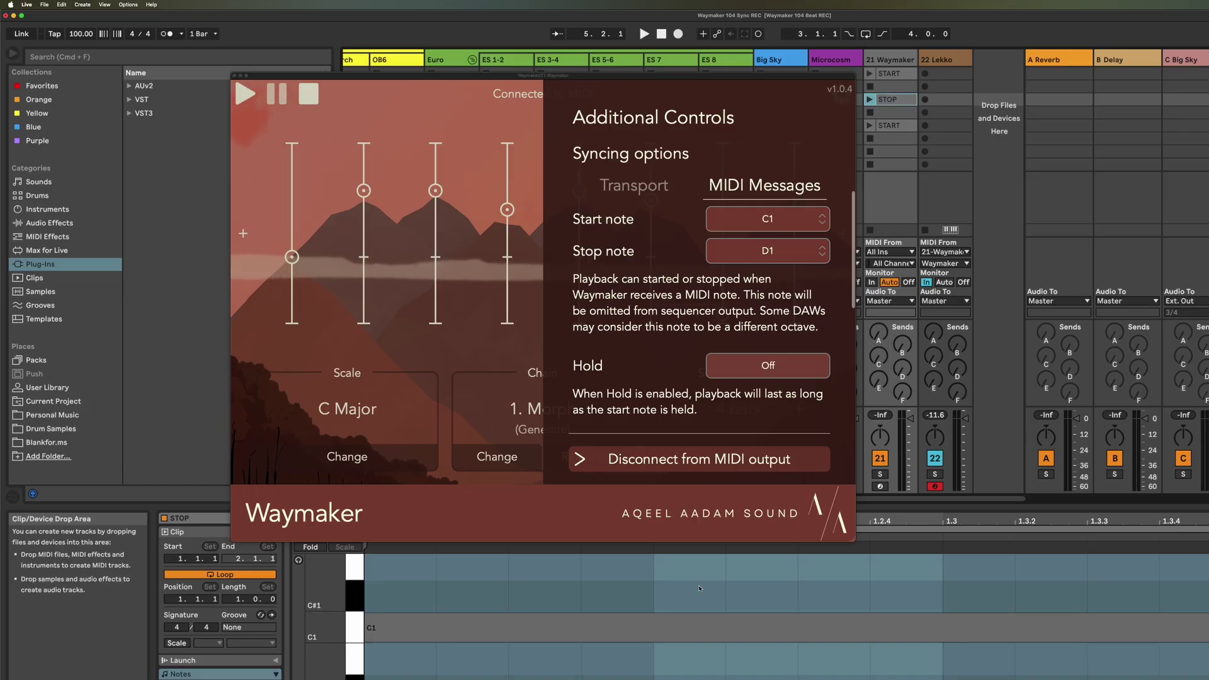
pyautogui.click(703, 626)
pyautogui.press('Up')
pyautogui.press('Up')
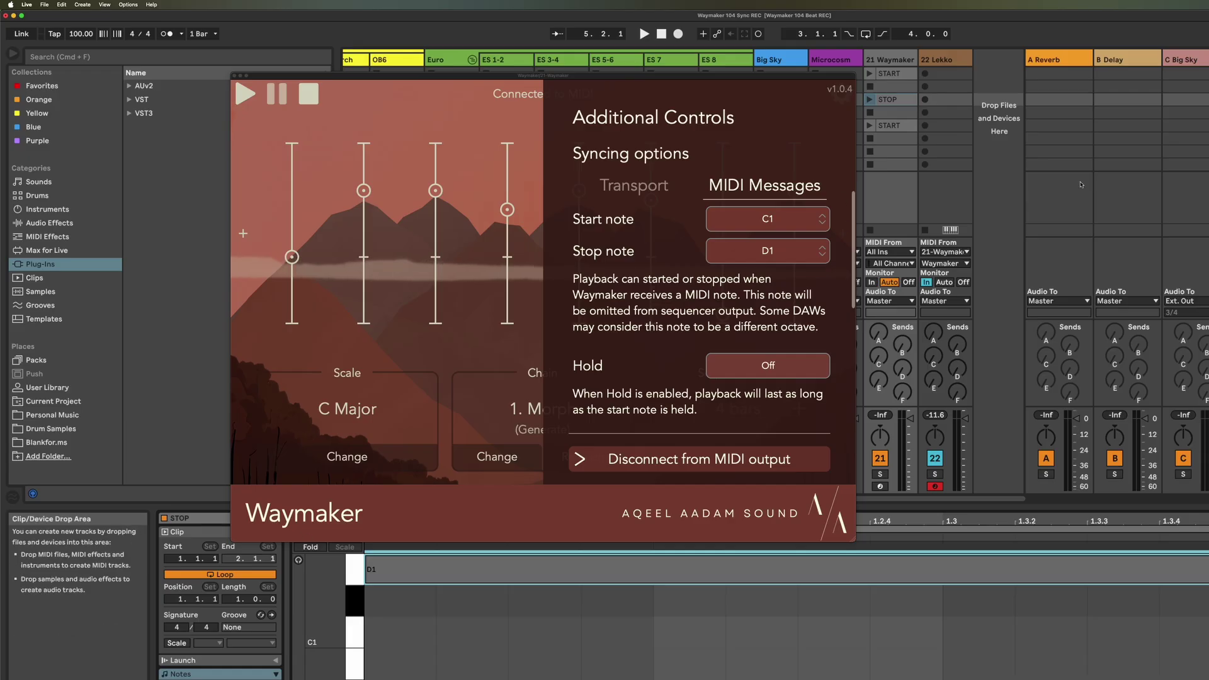
# Test the note triggers by launching the first START clip and then the STOP clip, and reselect the START clip
pyautogui.click(870, 74)
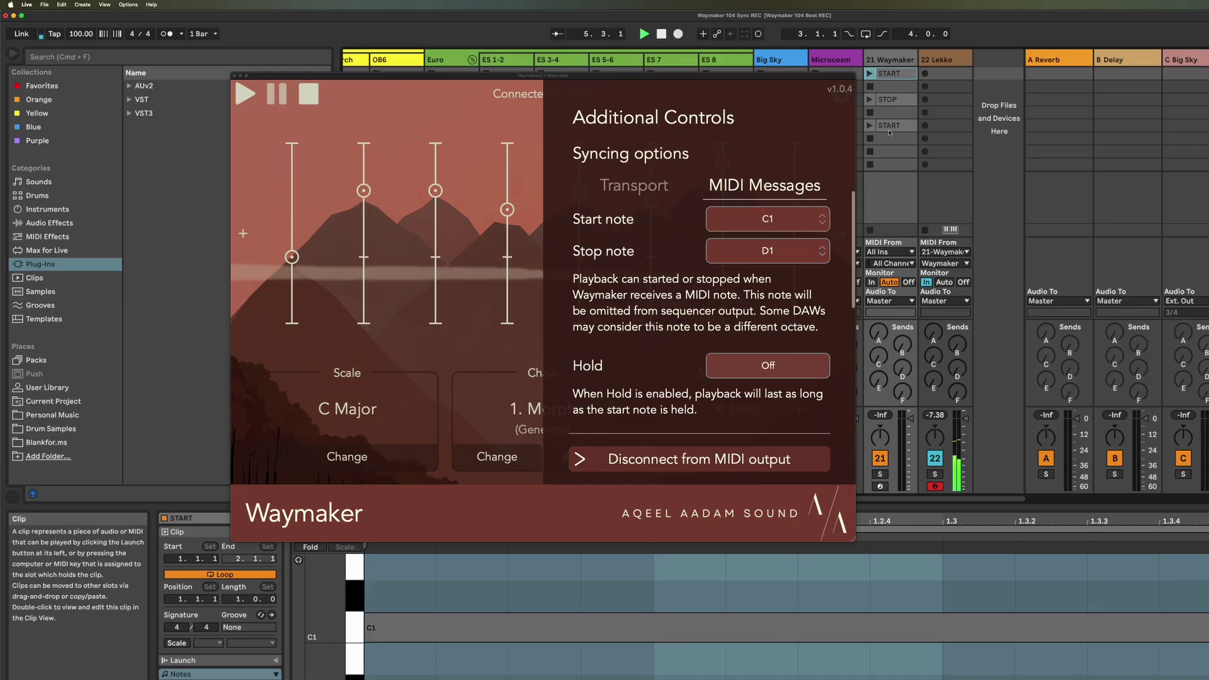
pyautogui.click(870, 99)
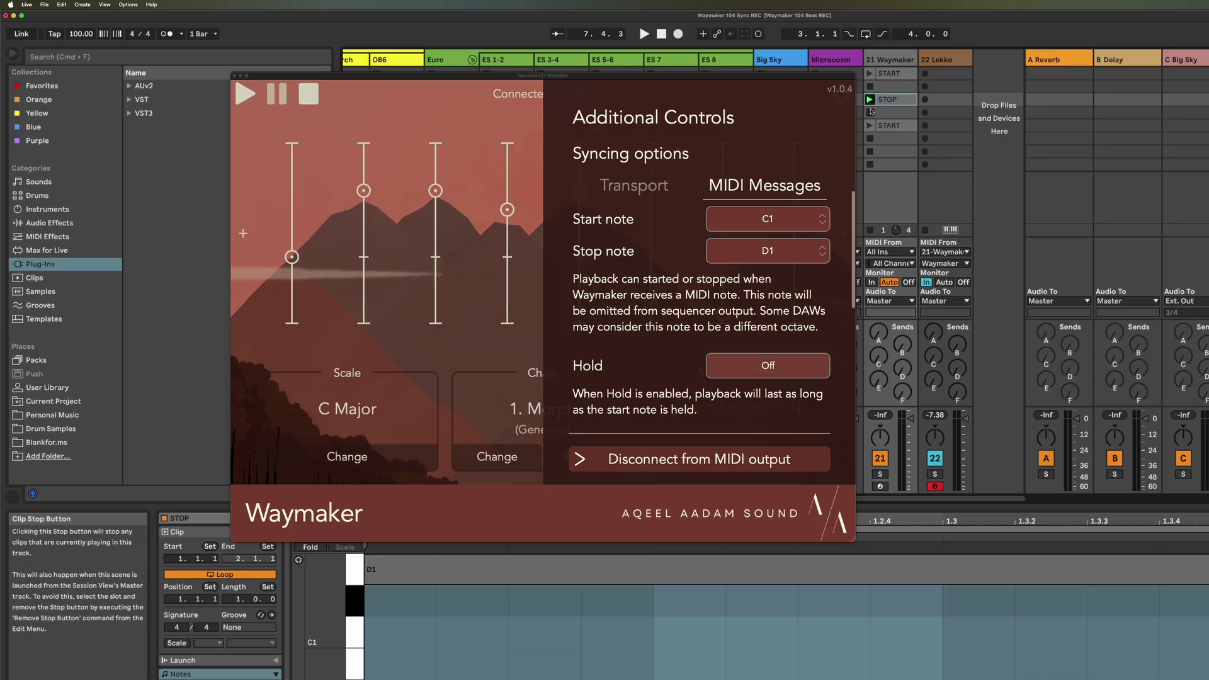
pyautogui.click(890, 73)
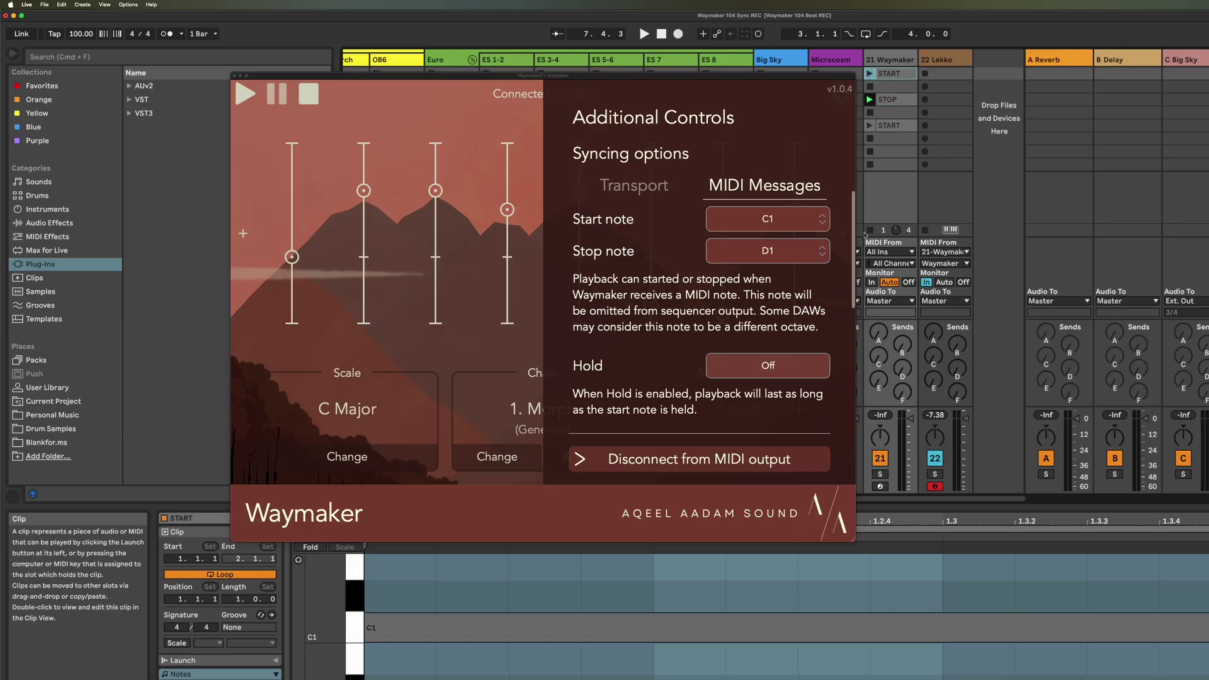
# Turn on Hold in the MIDI message syncing options, and test it by launching the first START clip and stopping Live's transport
pyautogui.click(766, 372)
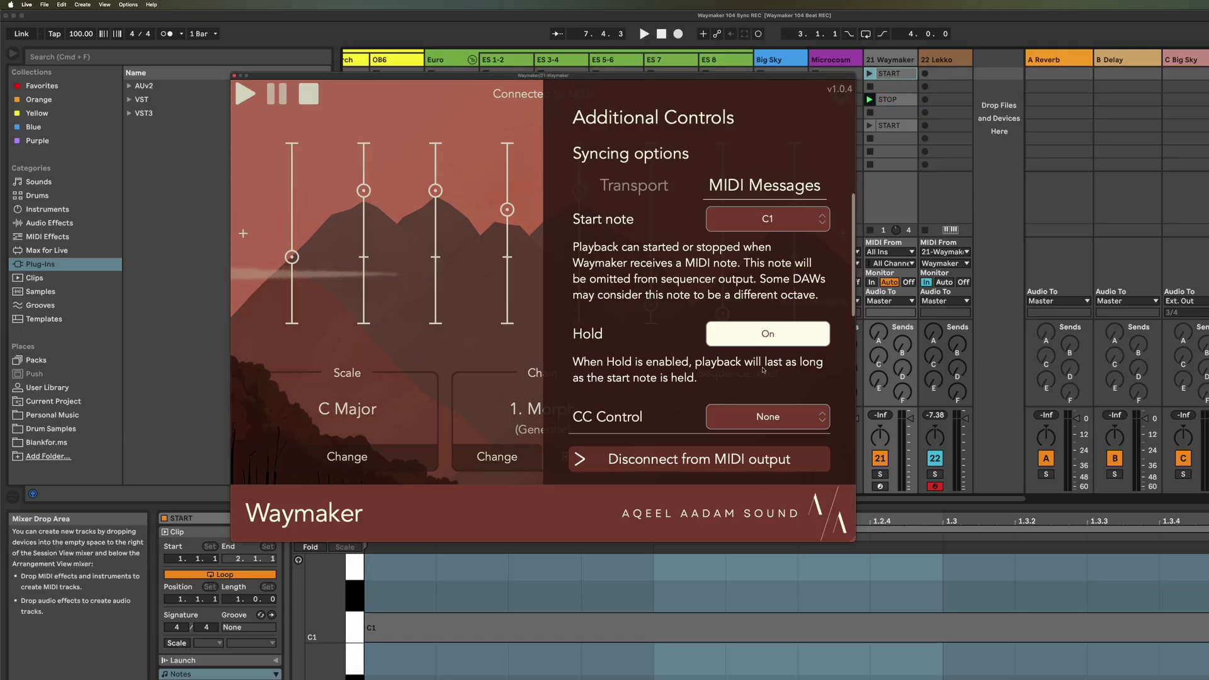
pyautogui.click(872, 74)
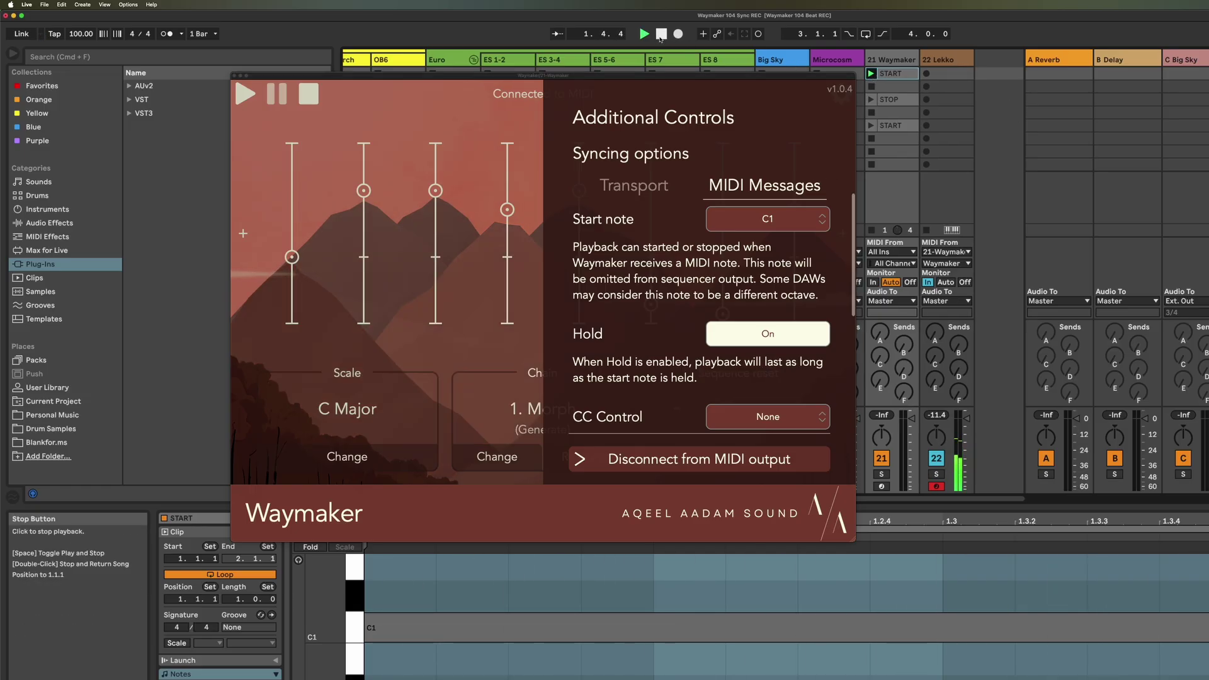
pyautogui.click(661, 35)
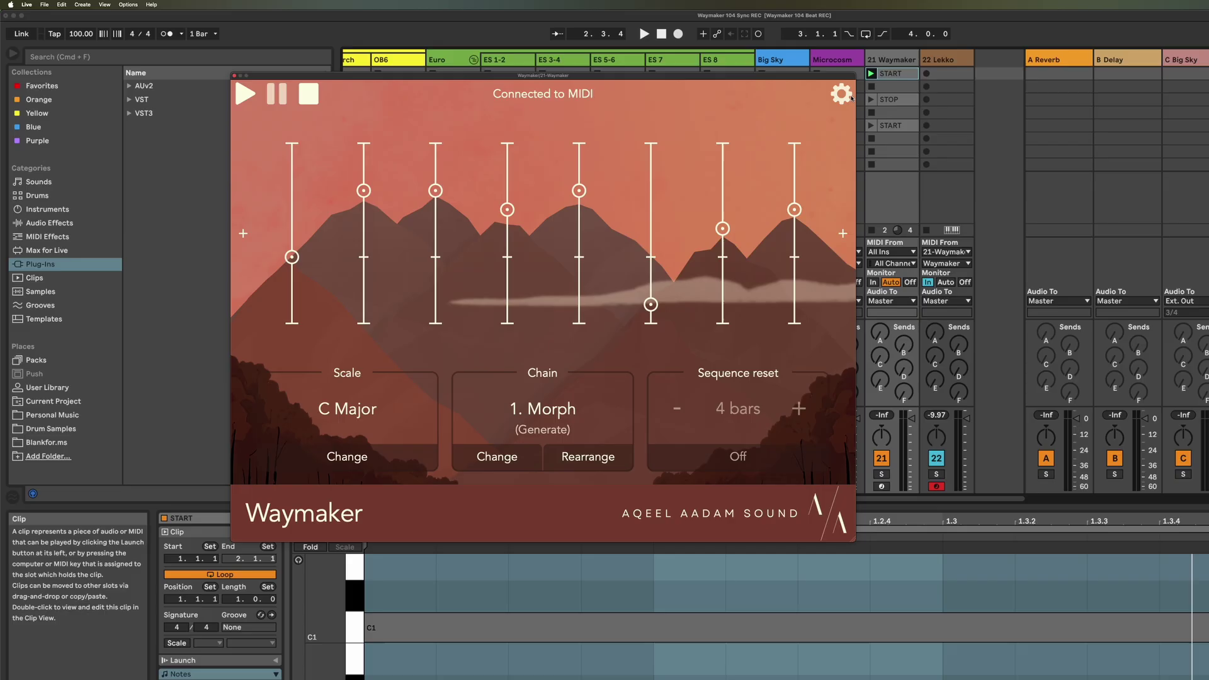
# Reopen Waymaker's additional controls and set CC Control to CC 1
pyautogui.click(850, 97)
pyautogui.scroll(-3, 688, 341)
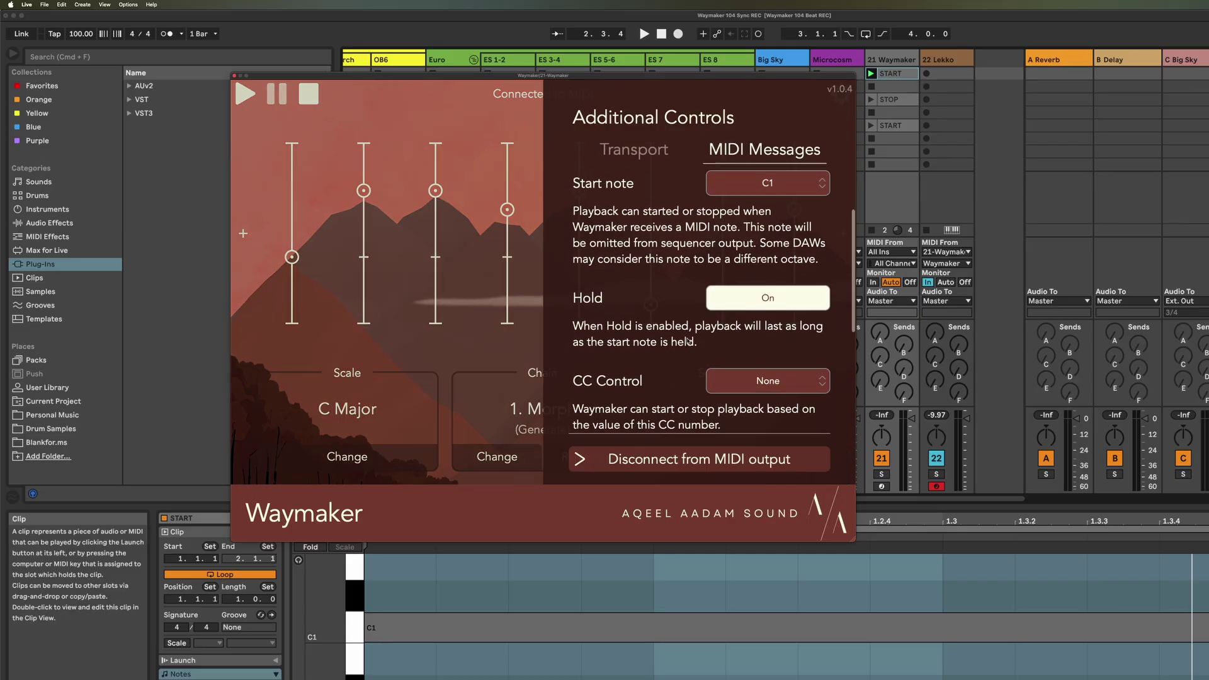
pyautogui.scroll(-2, 688, 340)
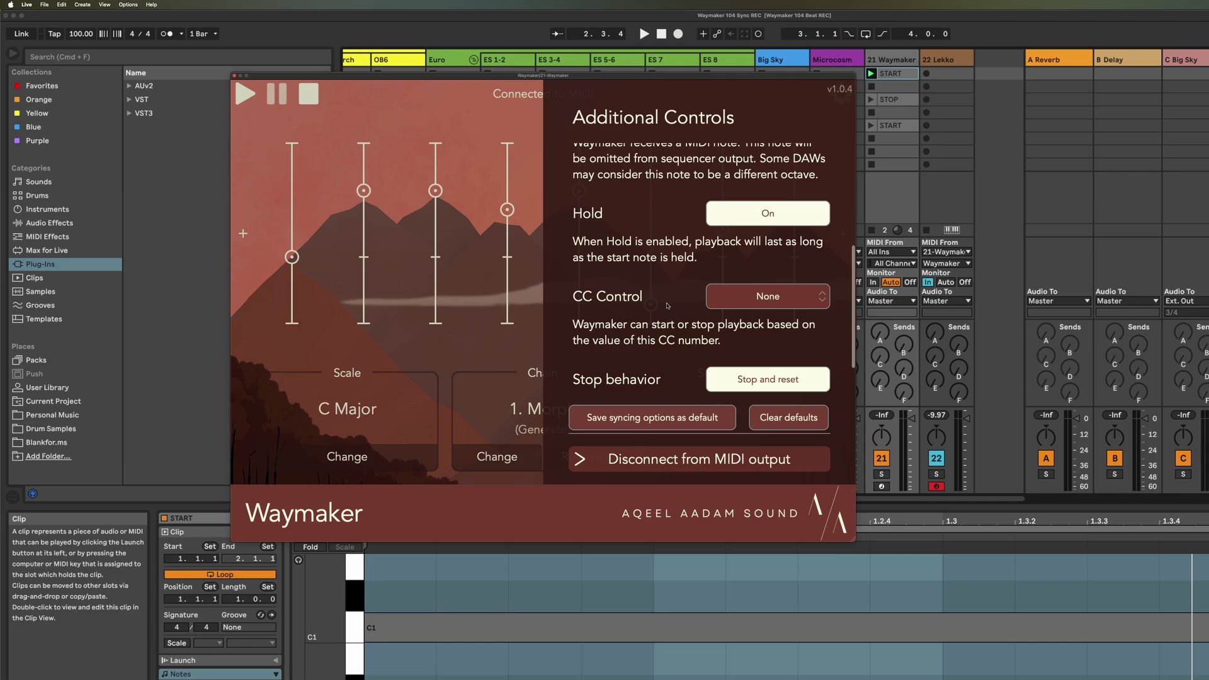
pyautogui.moveTo(757, 297); pyautogui.dragTo(754, 291)
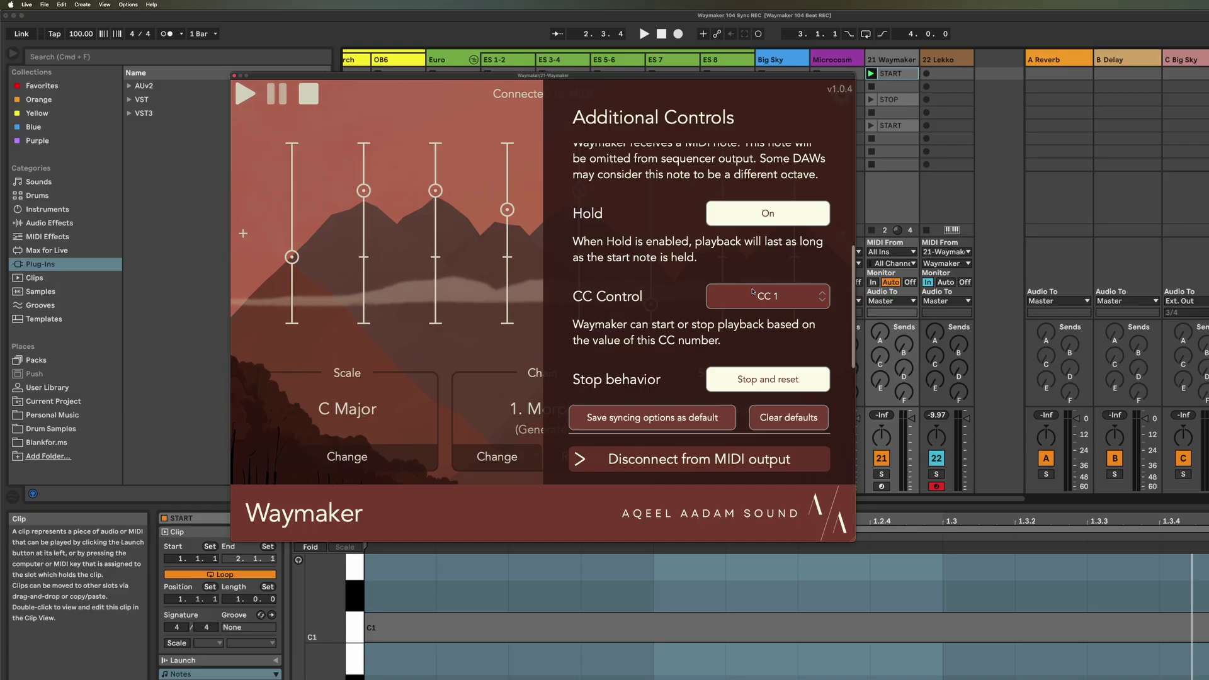
# Arm the 21 Waymaker track for recording, and close Waymaker's additional controls and the clip view
pyautogui.click(882, 487)
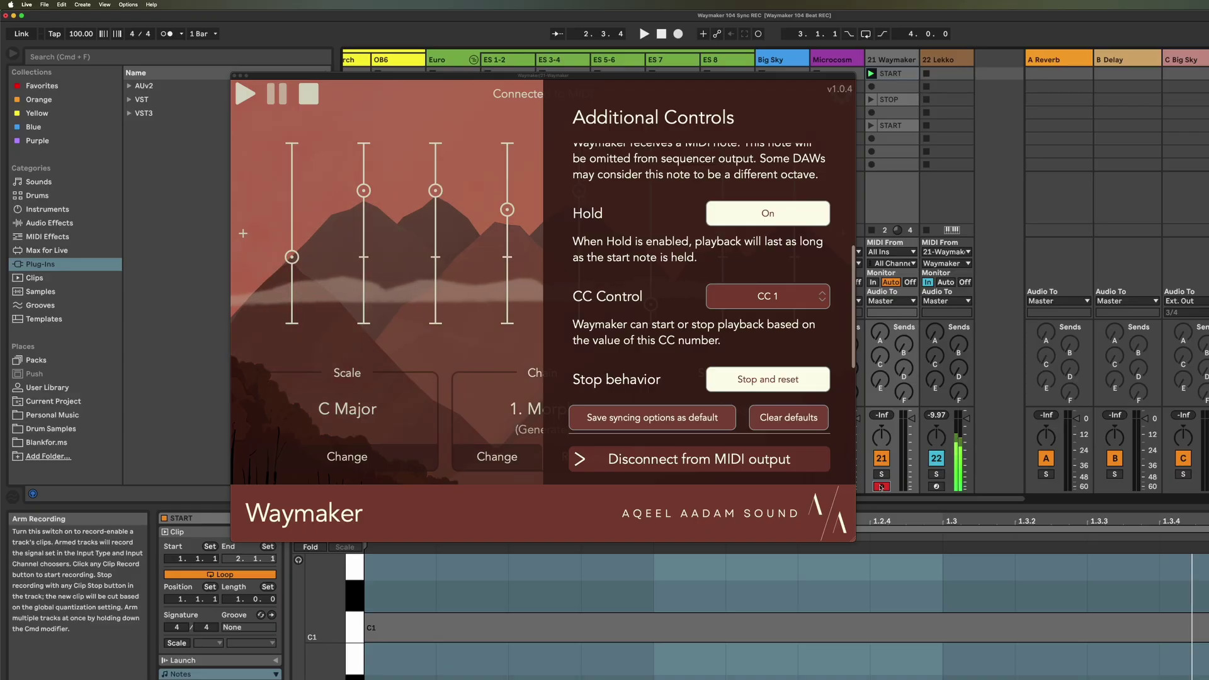
pyautogui.click(522, 309)
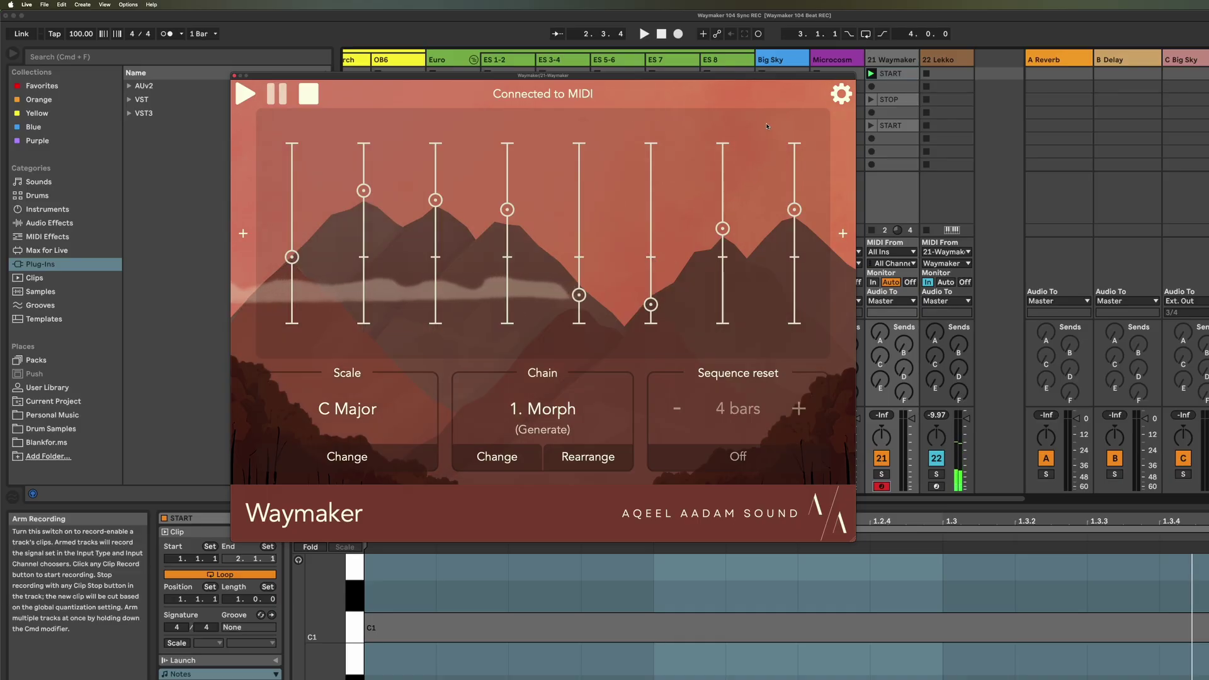
pyautogui.doubleClick(894, 57)
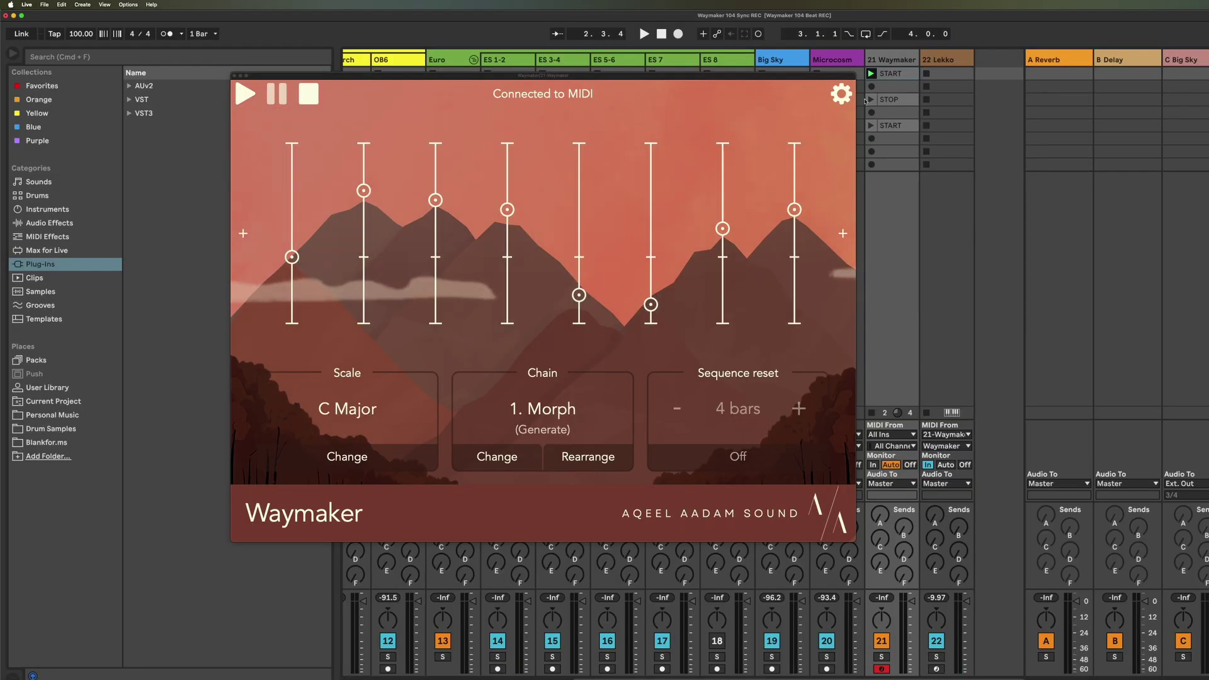
# Set CC Control back to None in Waymaker's syncing options and close the additional controls
pyautogui.click(838, 95)
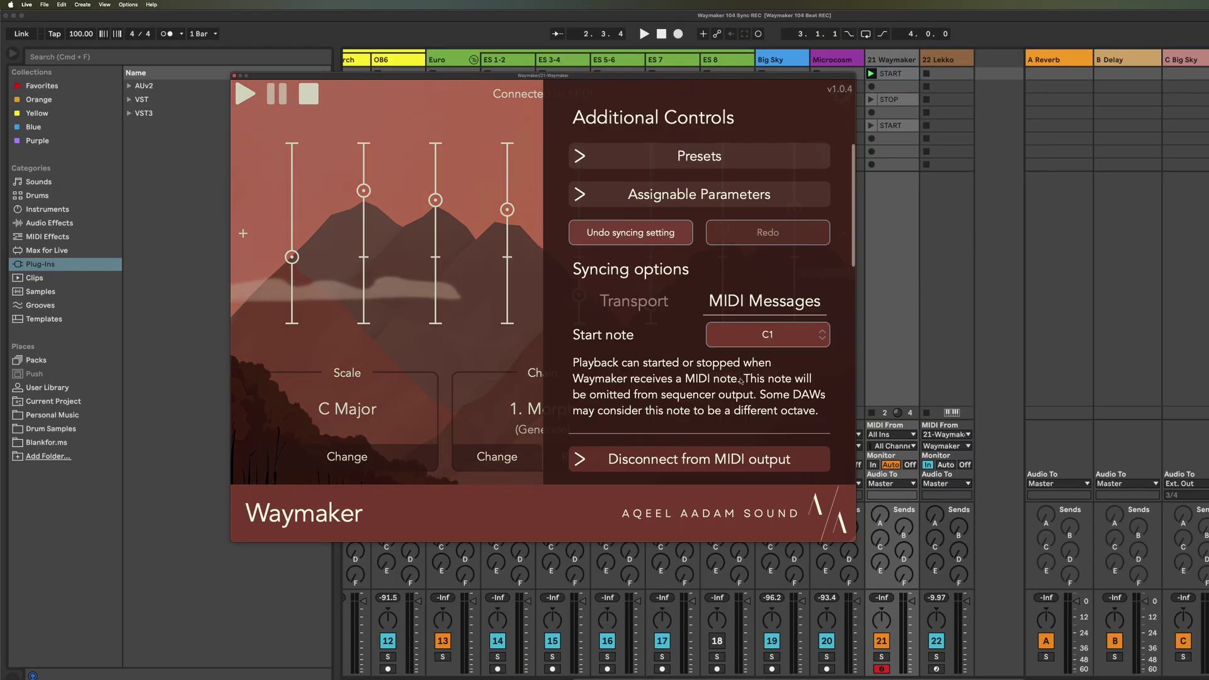
pyautogui.scroll(-5, 741, 381)
pyautogui.scroll(-2, 741, 381)
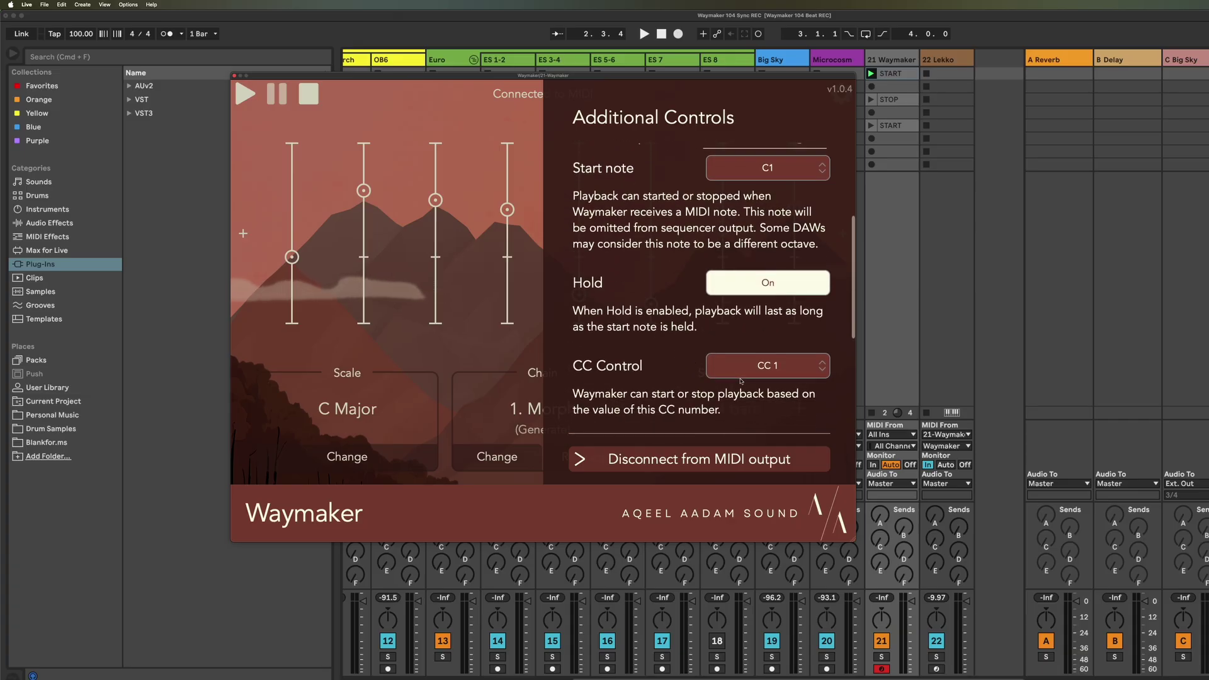
pyautogui.scroll(-1, 743, 391)
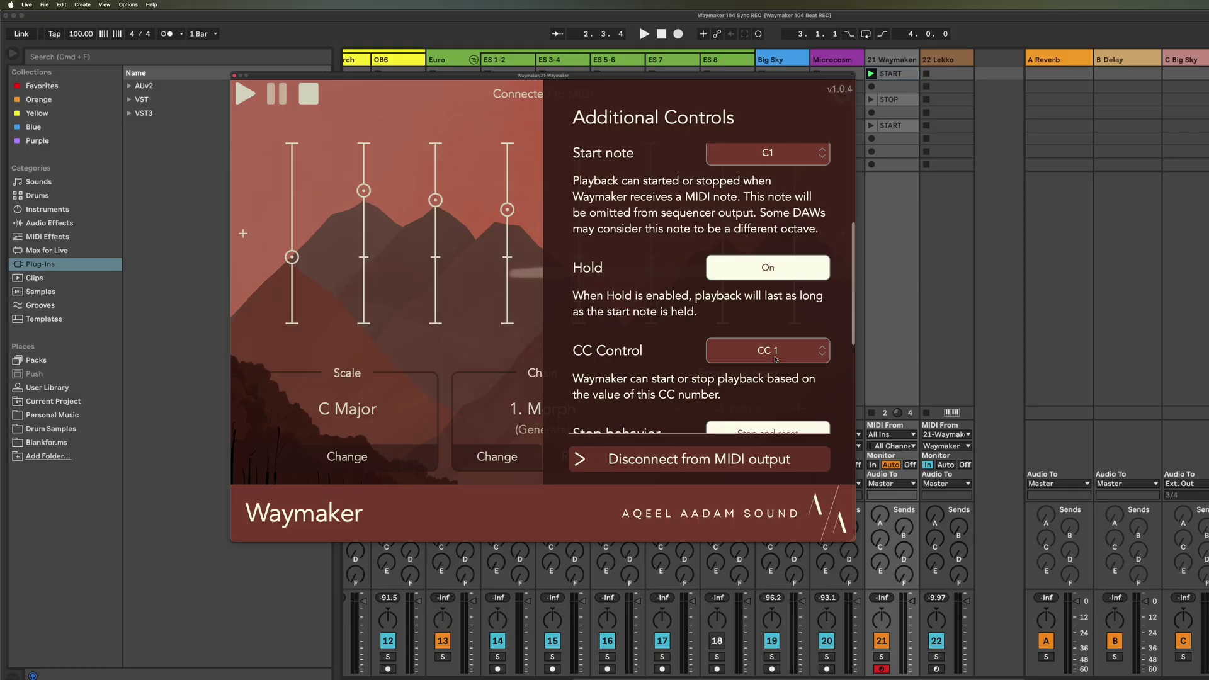
pyautogui.moveTo(740, 359); pyautogui.dragTo(752, 396)
pyautogui.scroll(-4, 623, 367)
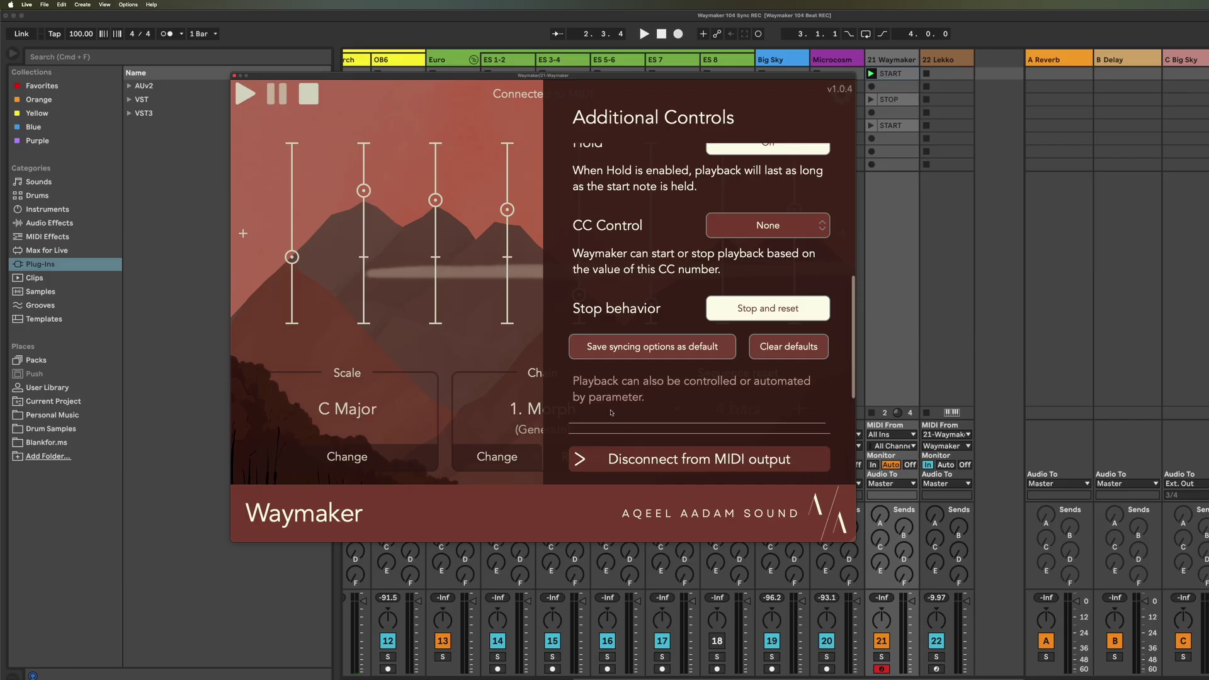
pyautogui.scroll(-1, 611, 414)
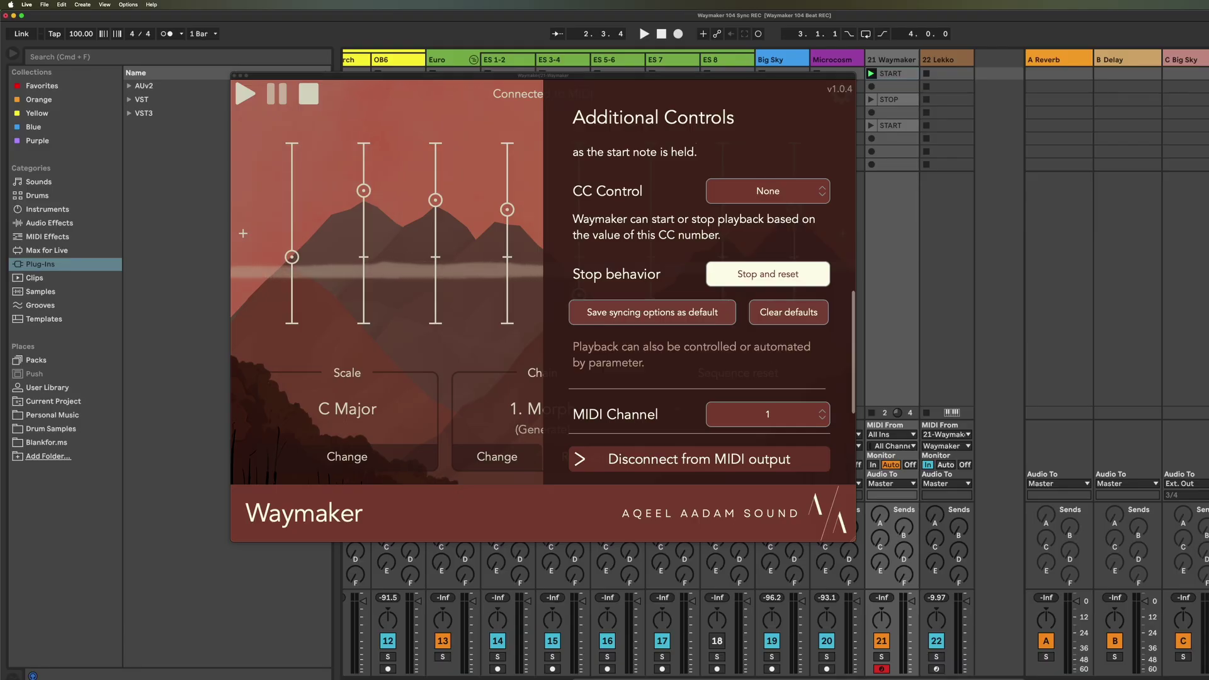
pyautogui.click(431, 349)
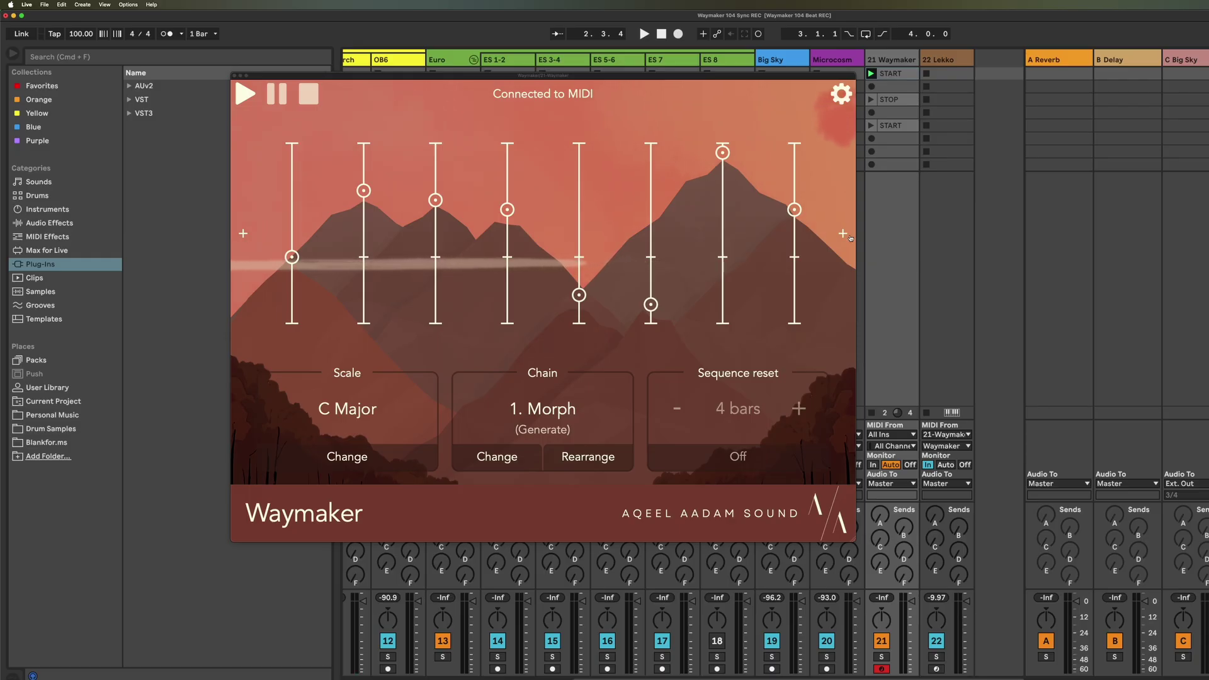
# Review Waymaker's MIDI message syncing options, from the start note and Hold to CC Control, stop behavior and the default-saving options
pyautogui.click(842, 94)
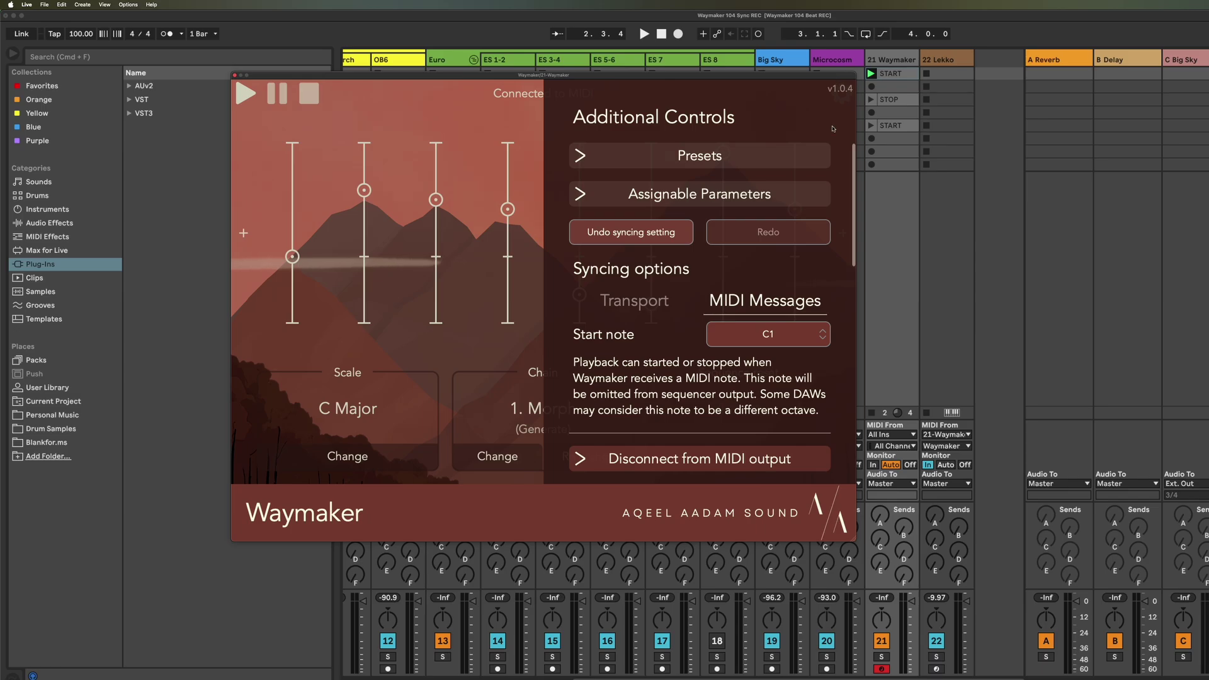
pyautogui.scroll(-6, 691, 323)
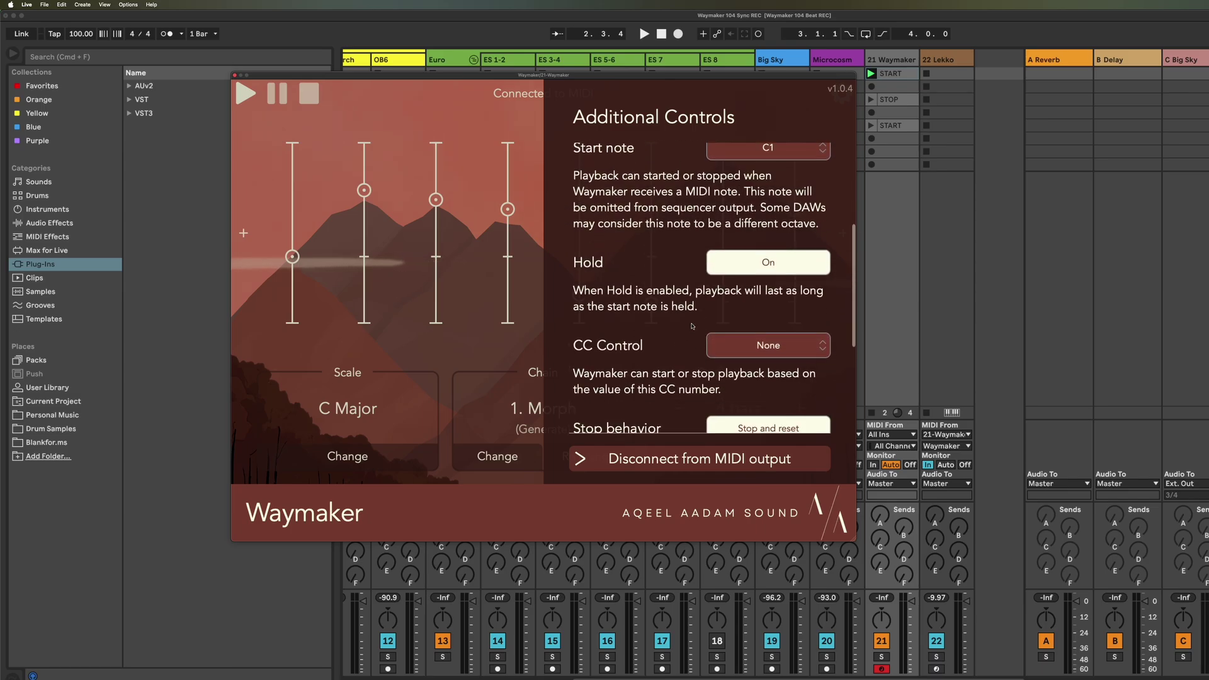
pyautogui.scroll(-4, 692, 327)
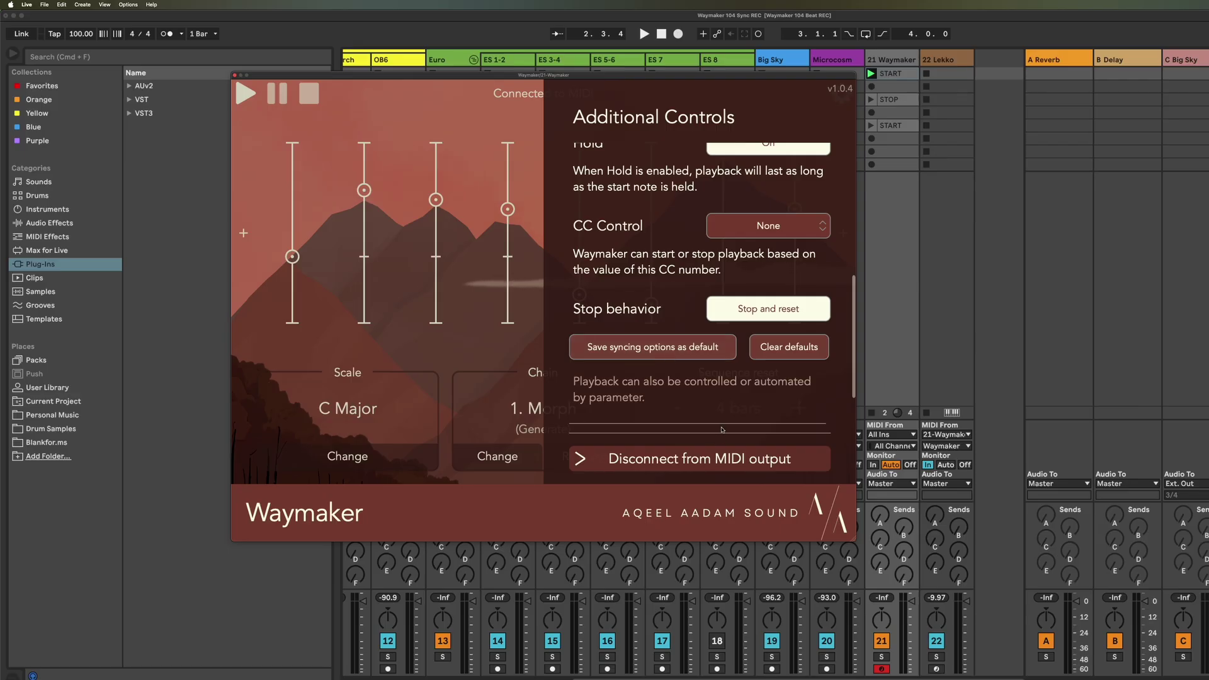
pyautogui.scroll(-2, 651, 401)
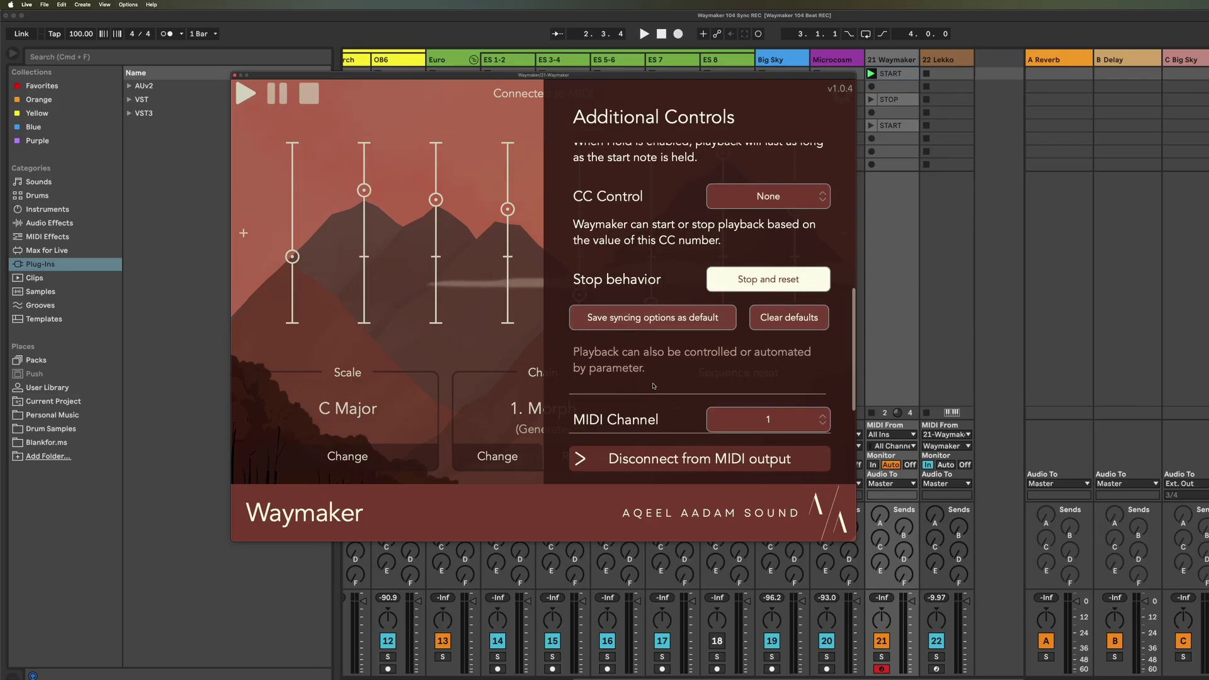
pyautogui.scroll(4, 652, 391)
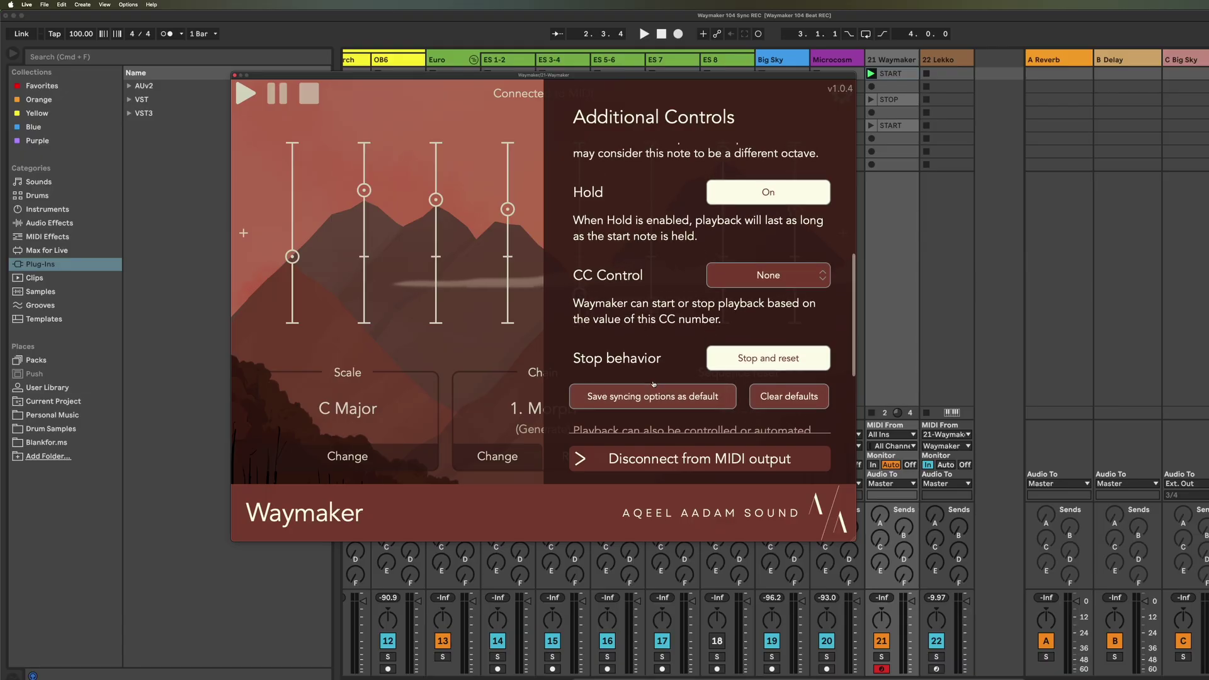
pyautogui.scroll(-2, 653, 383)
pyautogui.scroll(4, 650, 315)
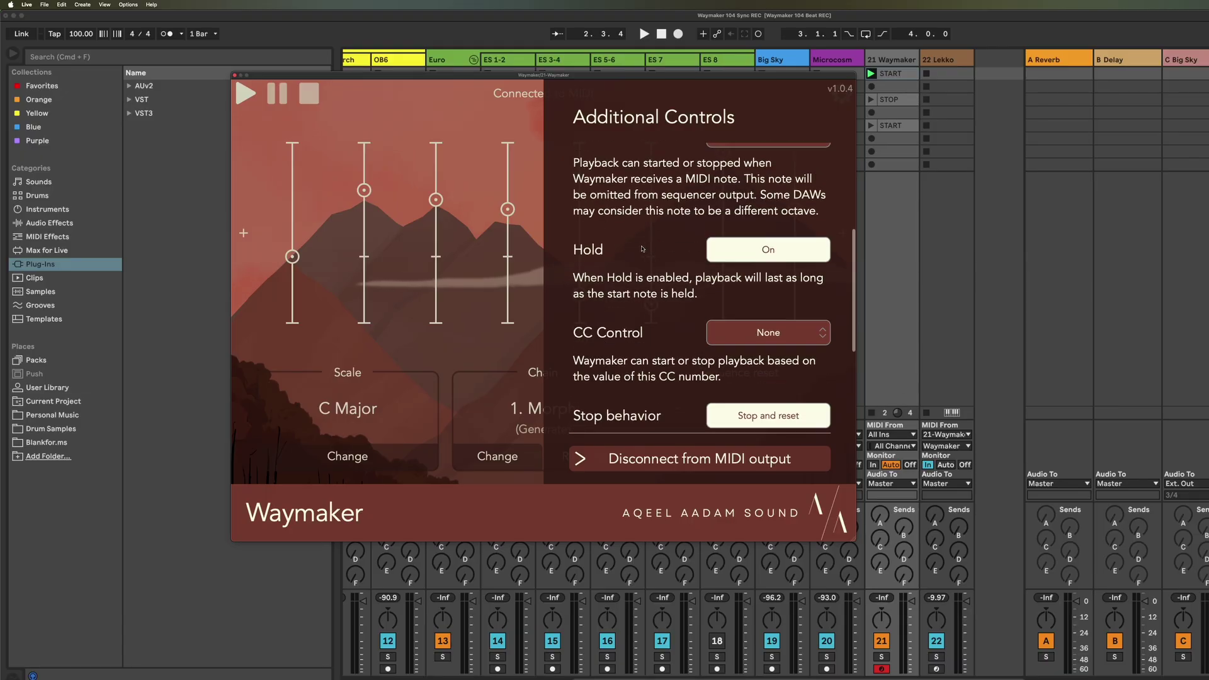
pyautogui.scroll(3, 648, 249)
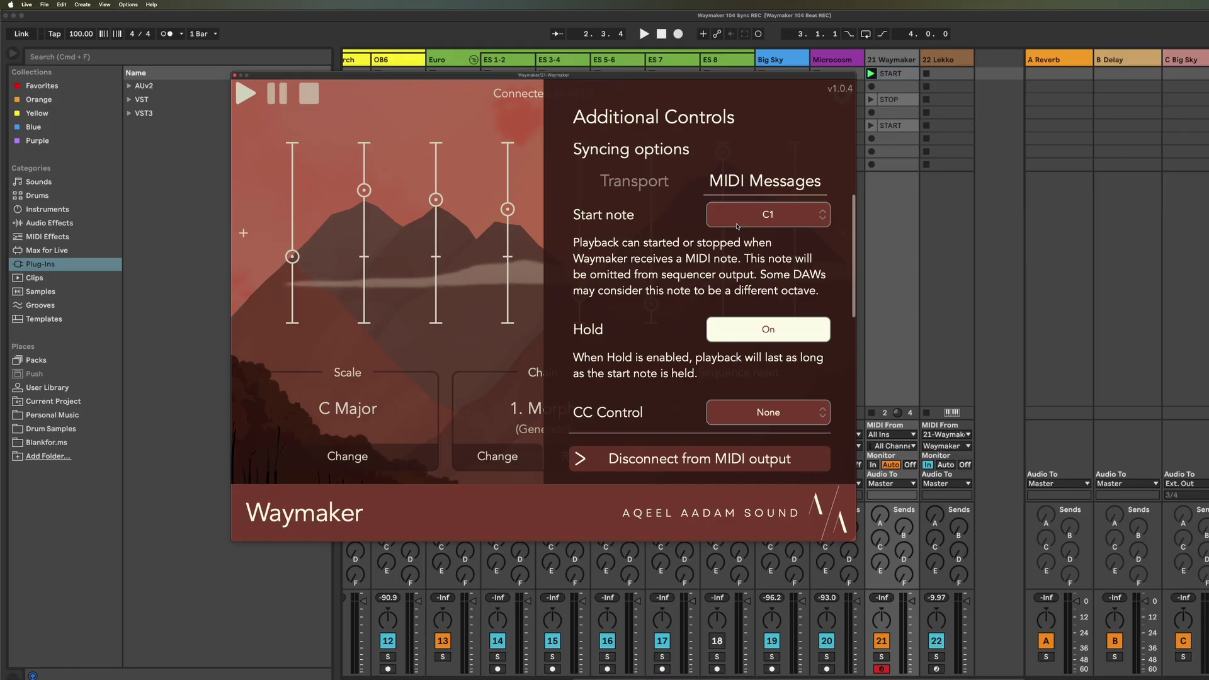
pyautogui.scroll(-5, 693, 325)
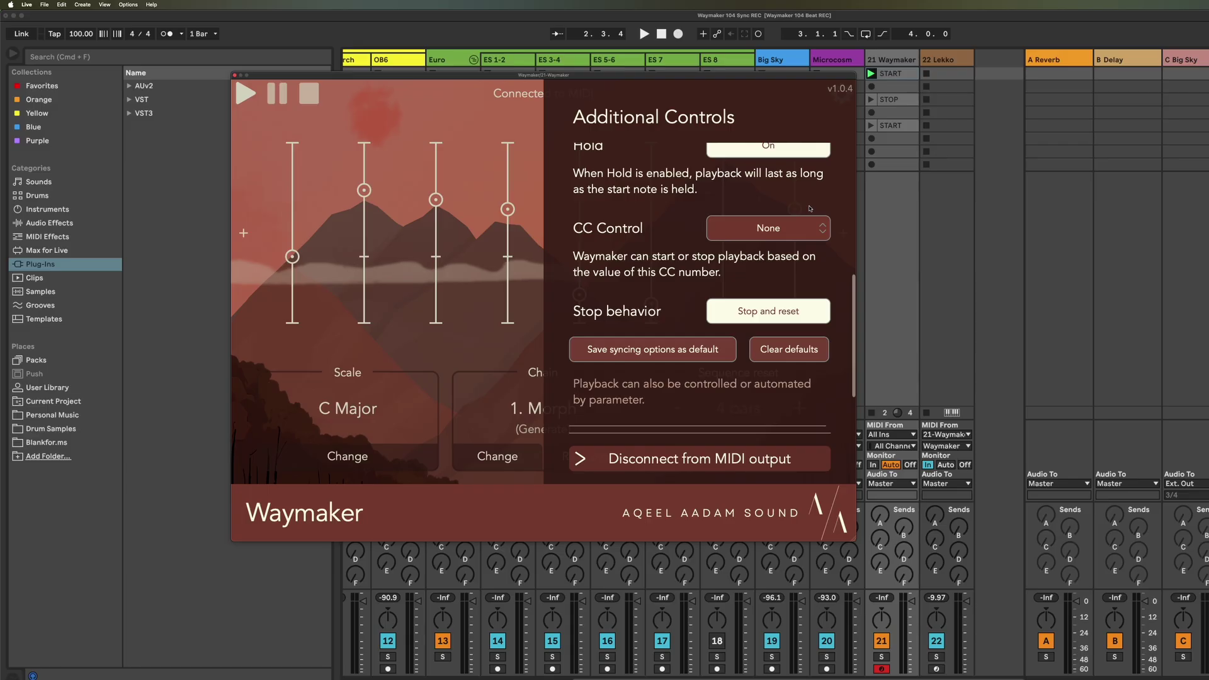
pyautogui.scroll(5, 810, 208)
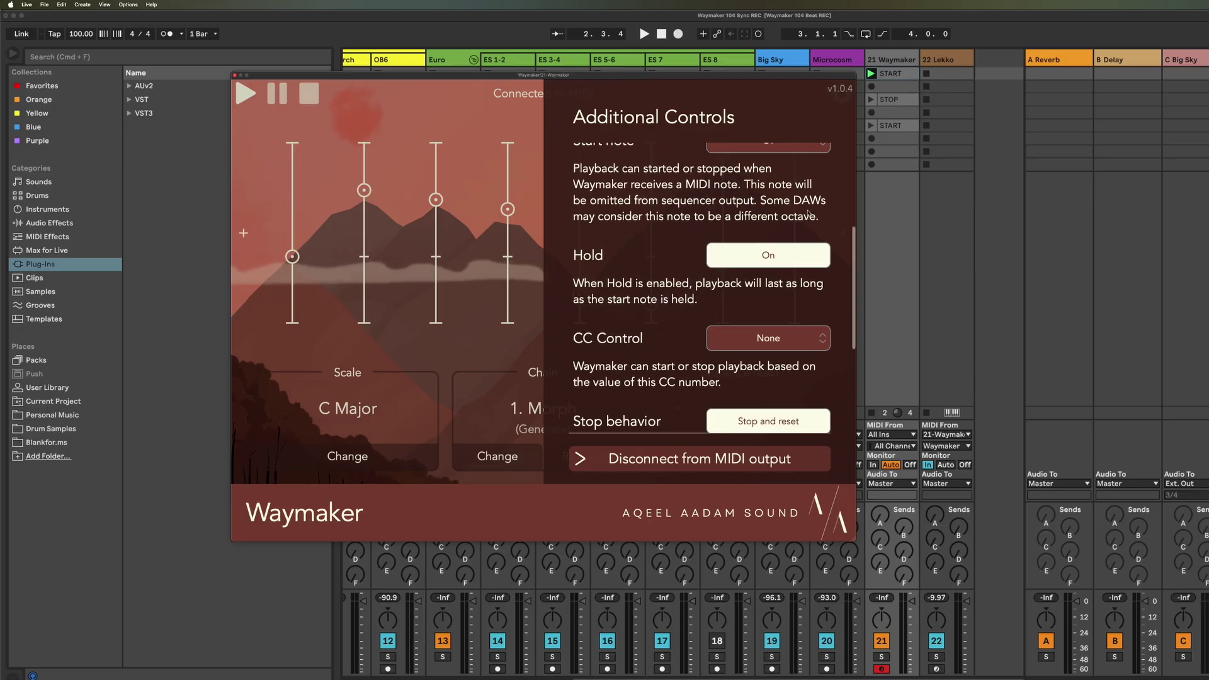
pyautogui.scroll(-1, 628, 255)
pyautogui.scroll(-4, 628, 254)
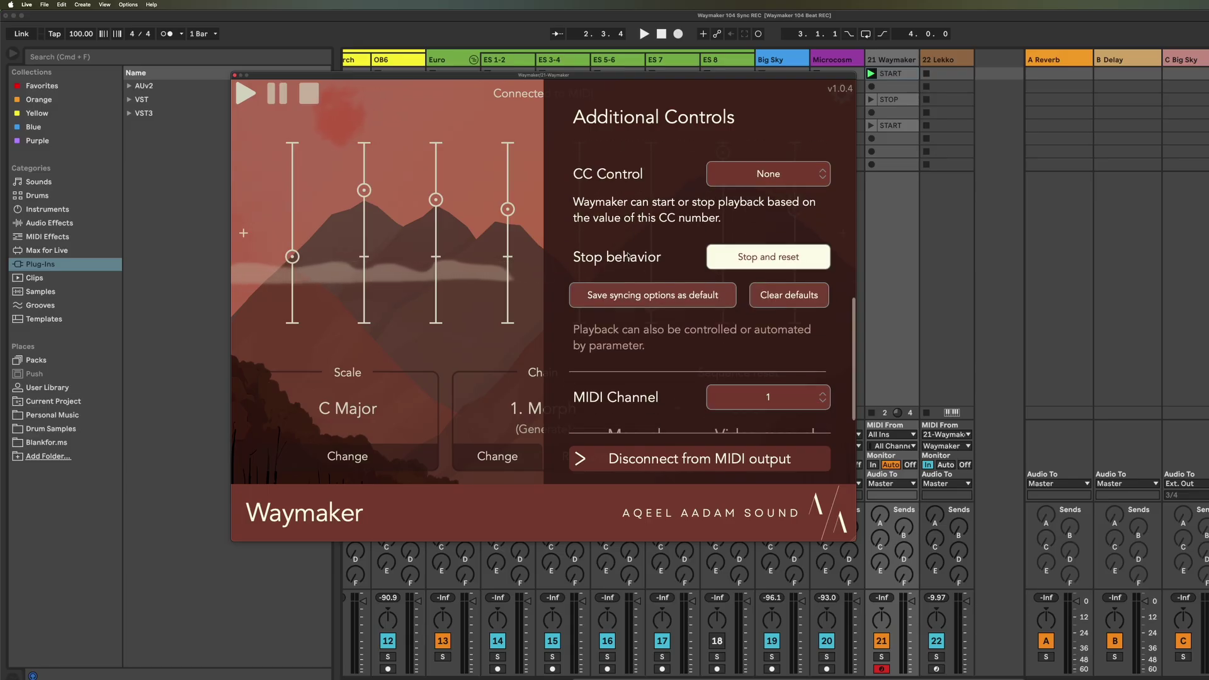
pyautogui.scroll(4, 628, 255)
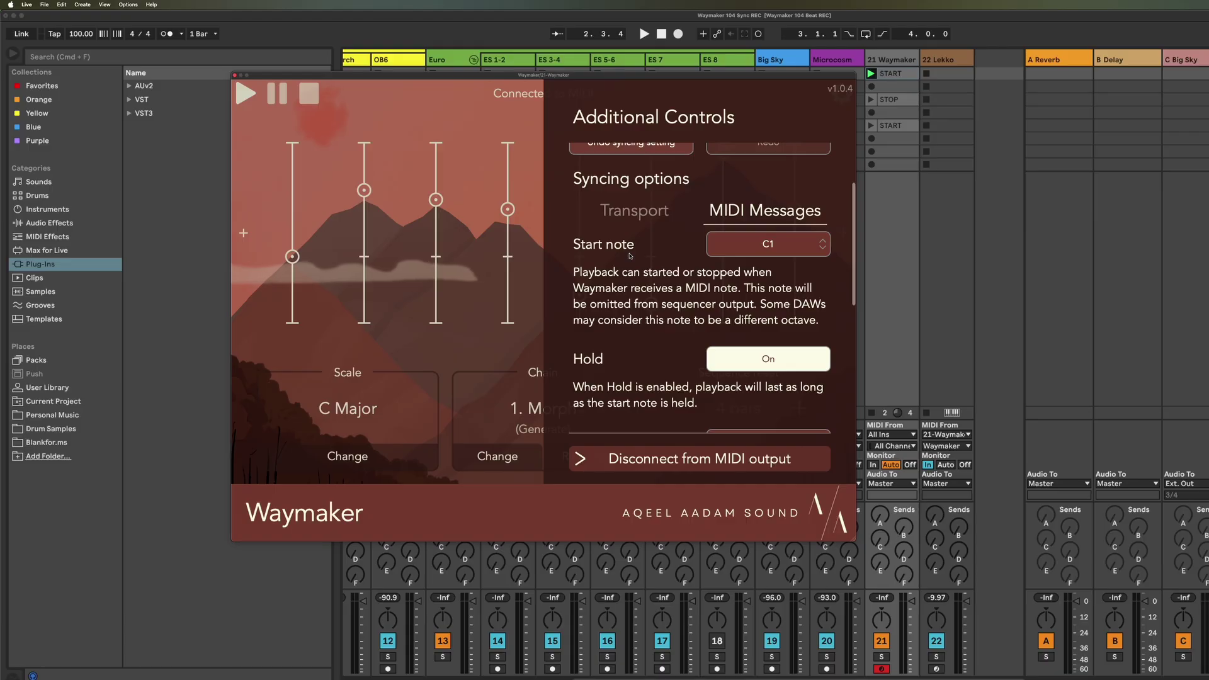
pyautogui.scroll(3, 629, 255)
pyautogui.scroll(-4, 629, 255)
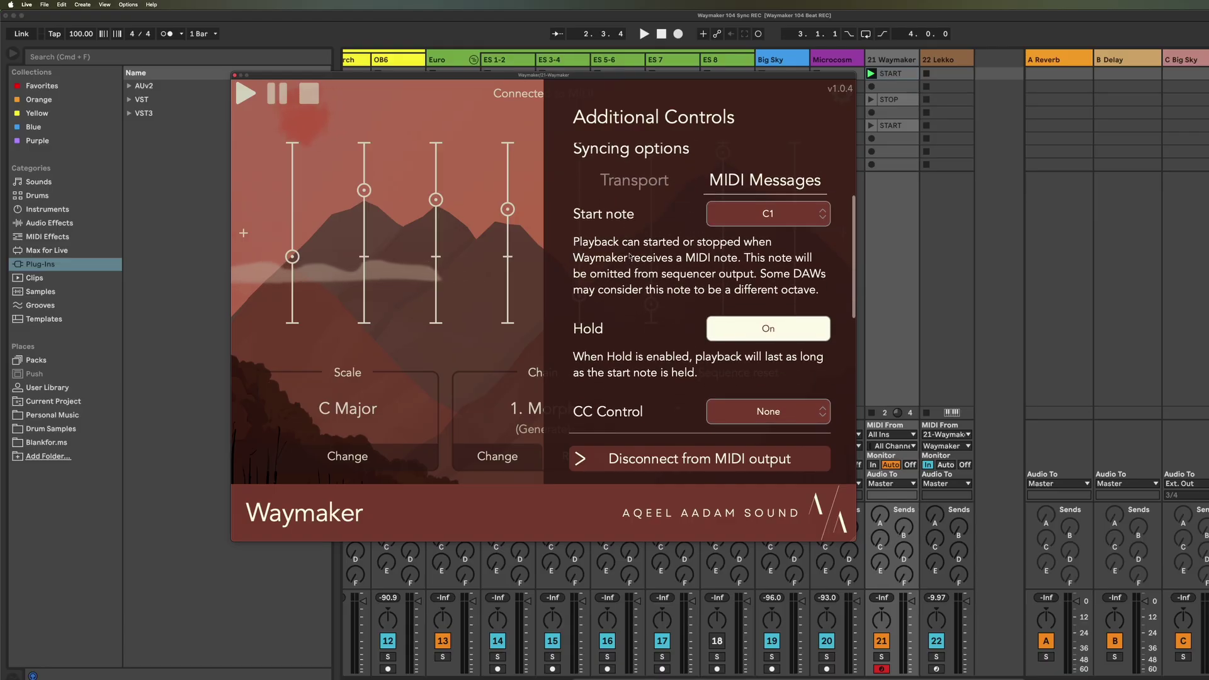
pyautogui.scroll(1, 685, 243)
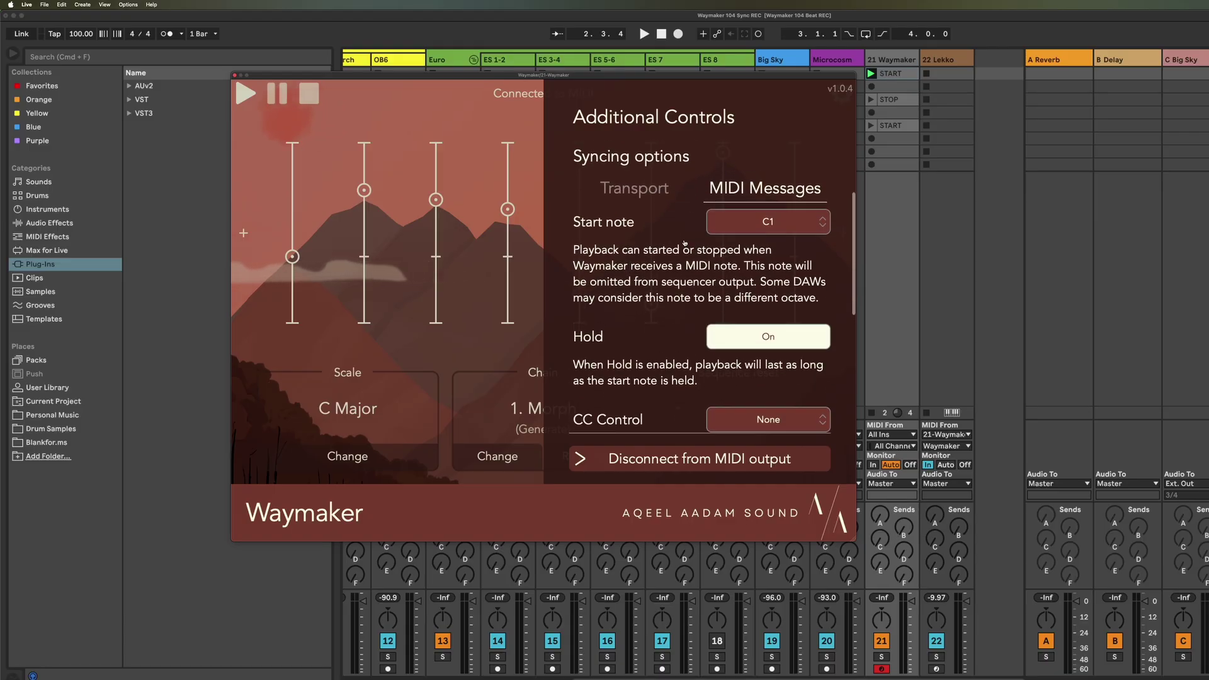
pyautogui.scroll(3, 685, 243)
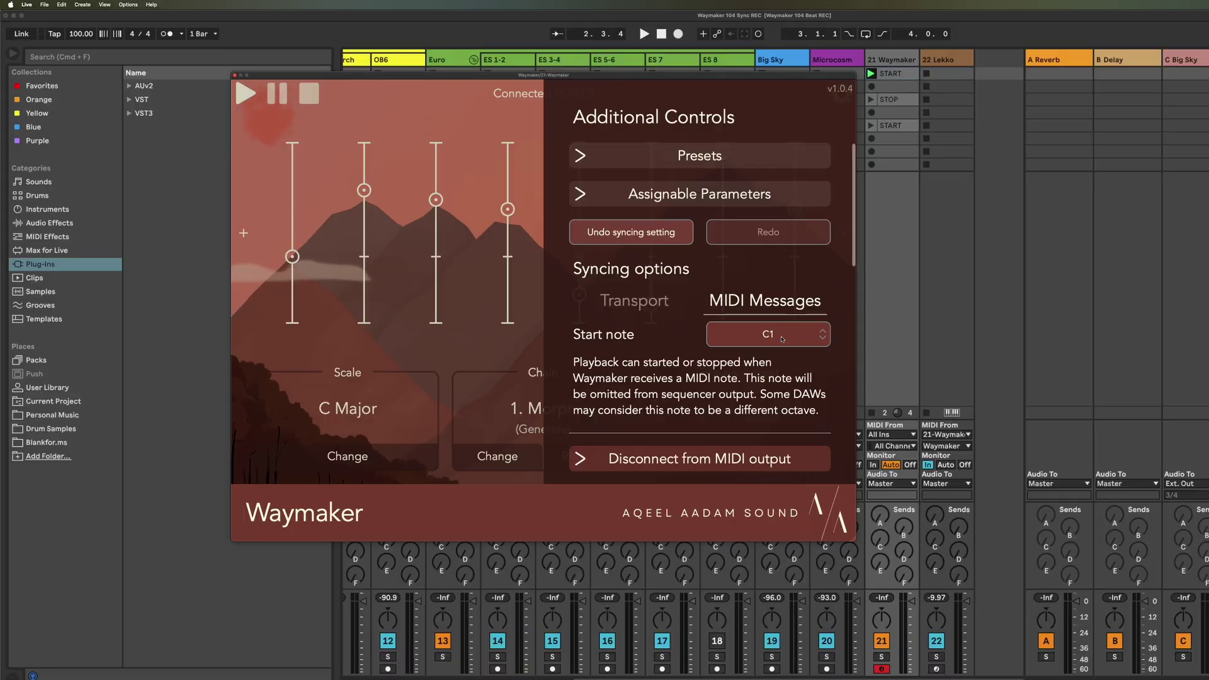
# Finish checking the start note and Hold options, close Waymaker's additional controls and open the sequencer's step view
pyautogui.scroll(-1, 782, 339)
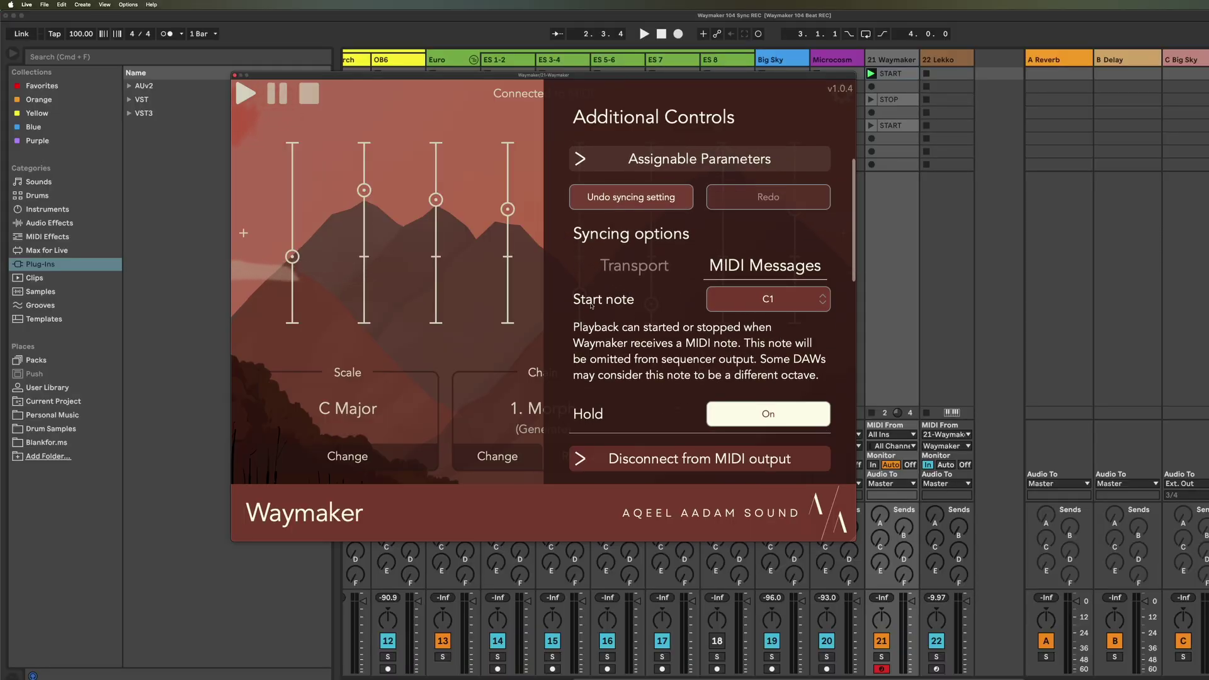
pyautogui.scroll(-1, 742, 349)
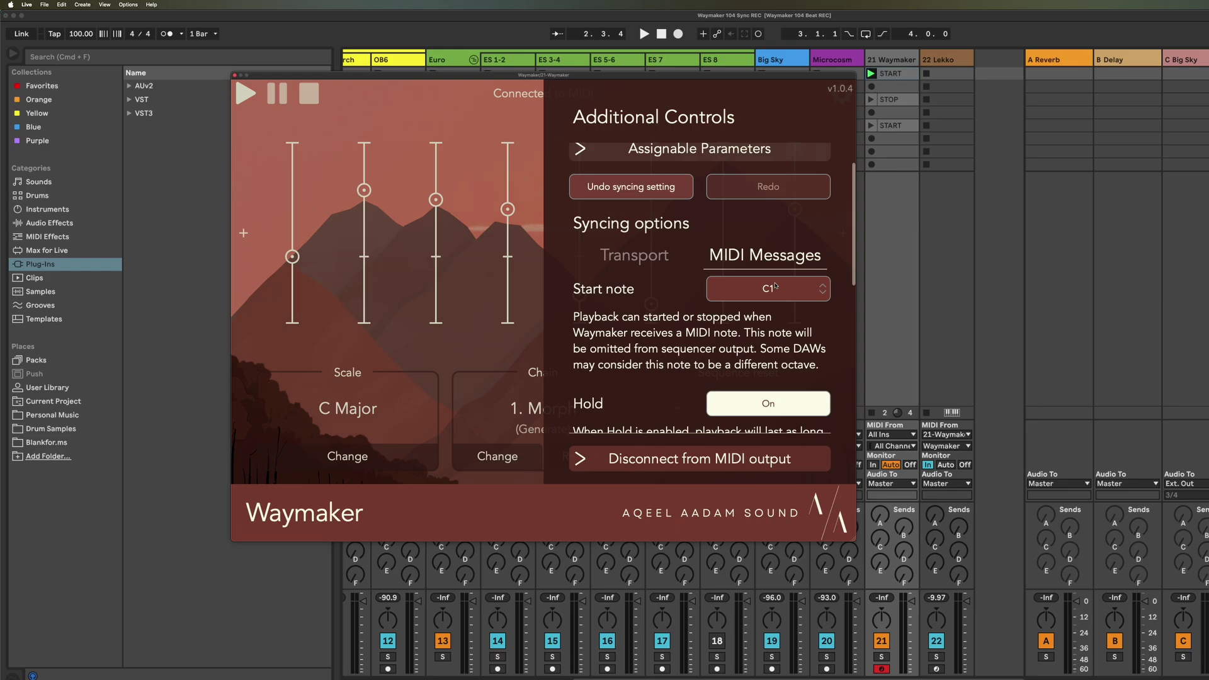
pyautogui.click(421, 279)
pyautogui.click(466, 252)
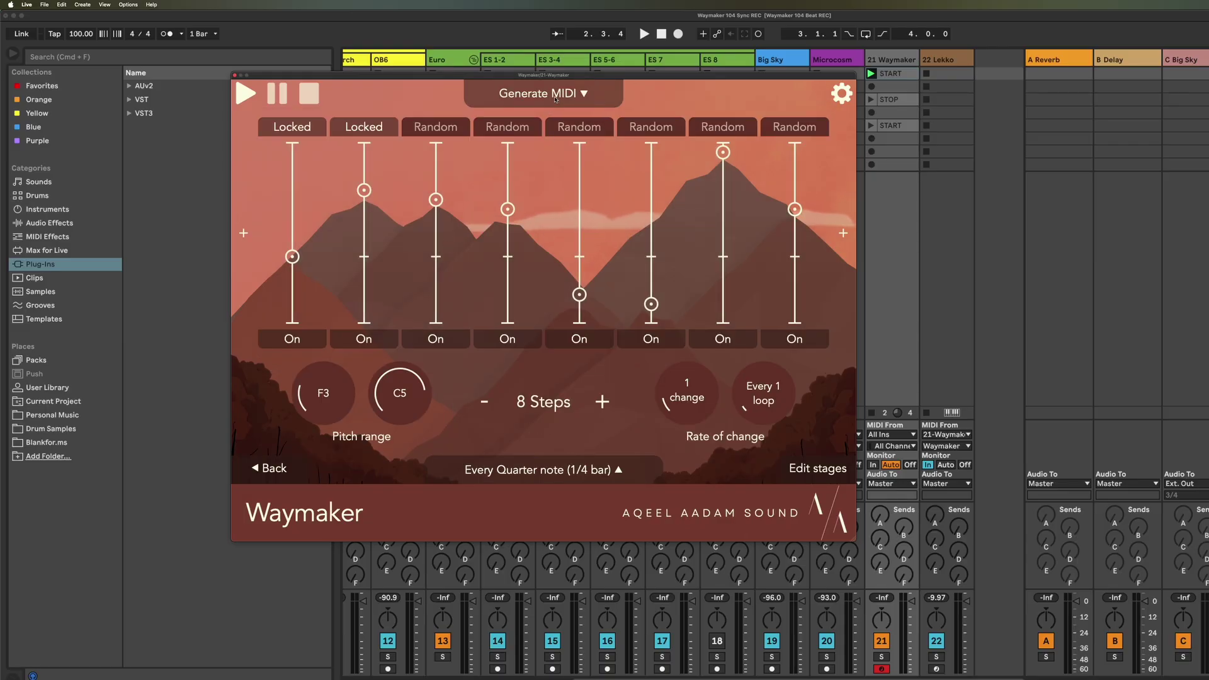
# Switch Waymaker's sequencer mode from Generate MIDI to Transpose MIDI and close the mode options
pyautogui.click(556, 95)
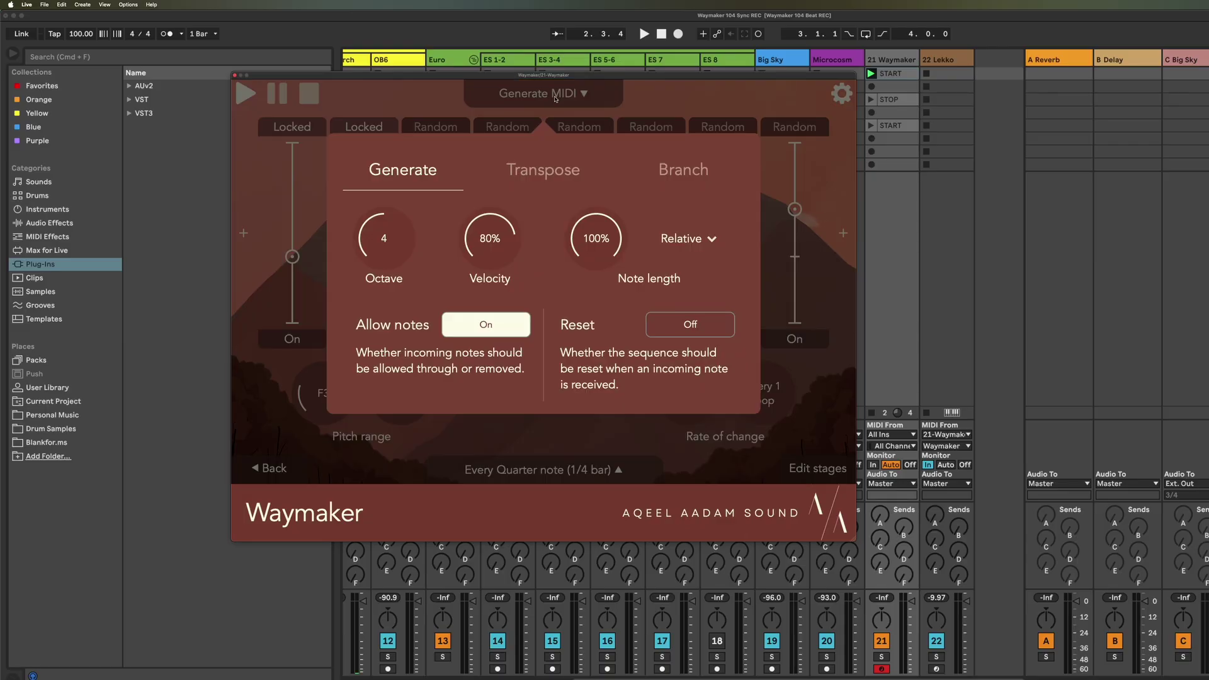
pyautogui.click(552, 172)
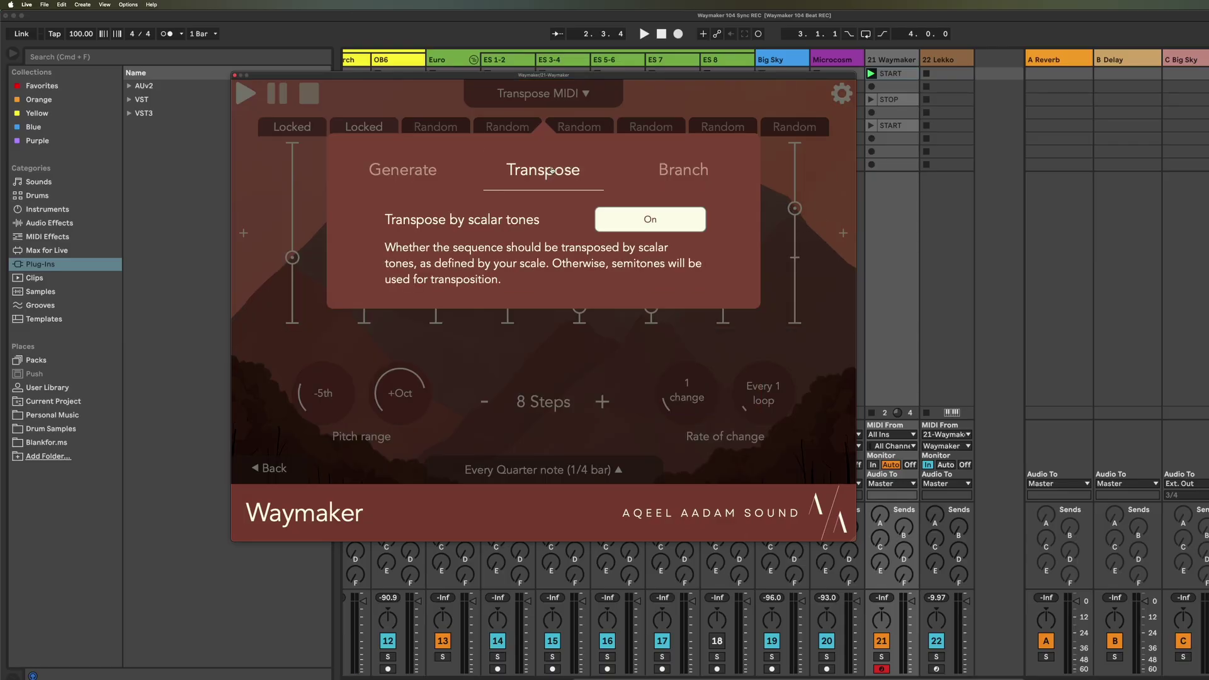
pyautogui.click(405, 109)
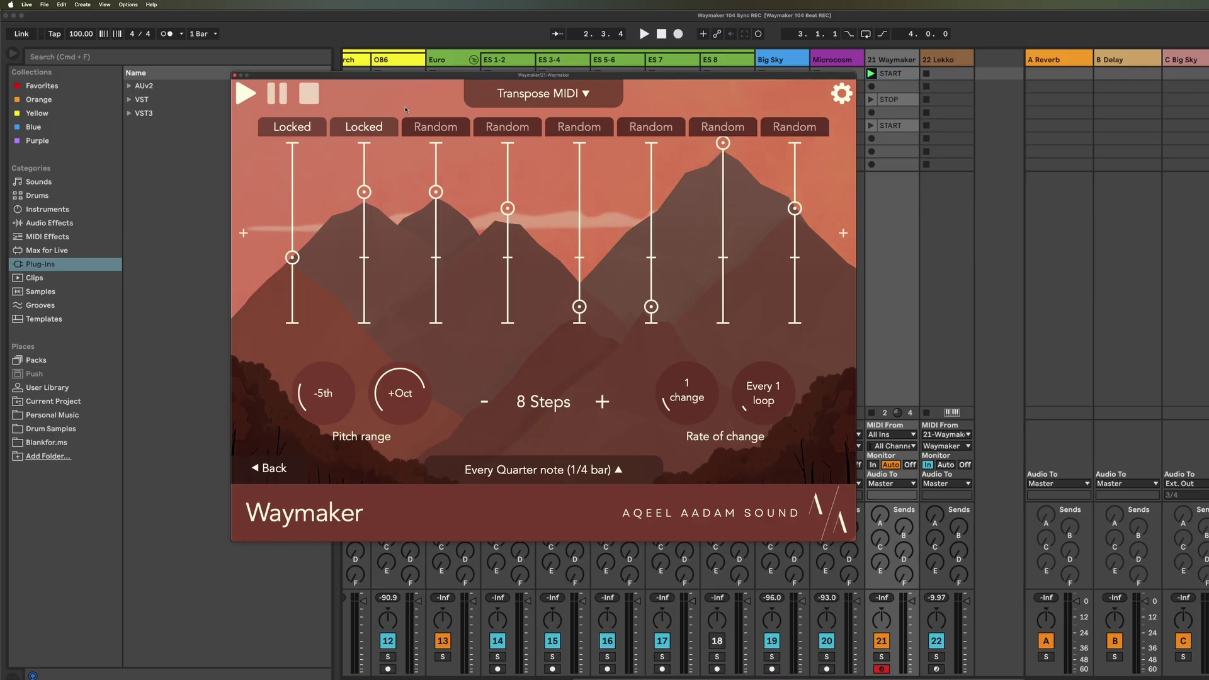
# Set the MIDI Messages start note to C0 in Waymaker's additional controls, and view the Transport syncing options before returning to MIDI Messages
pyautogui.click(839, 93)
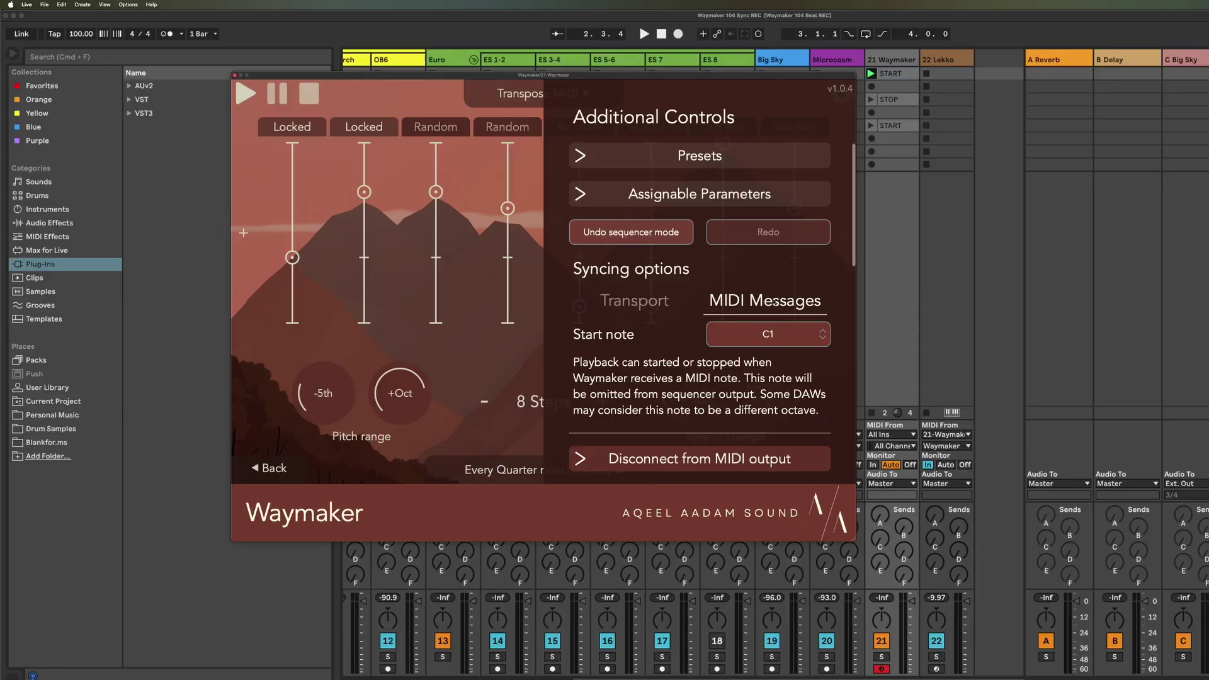
pyautogui.scroll(-3, 773, 361)
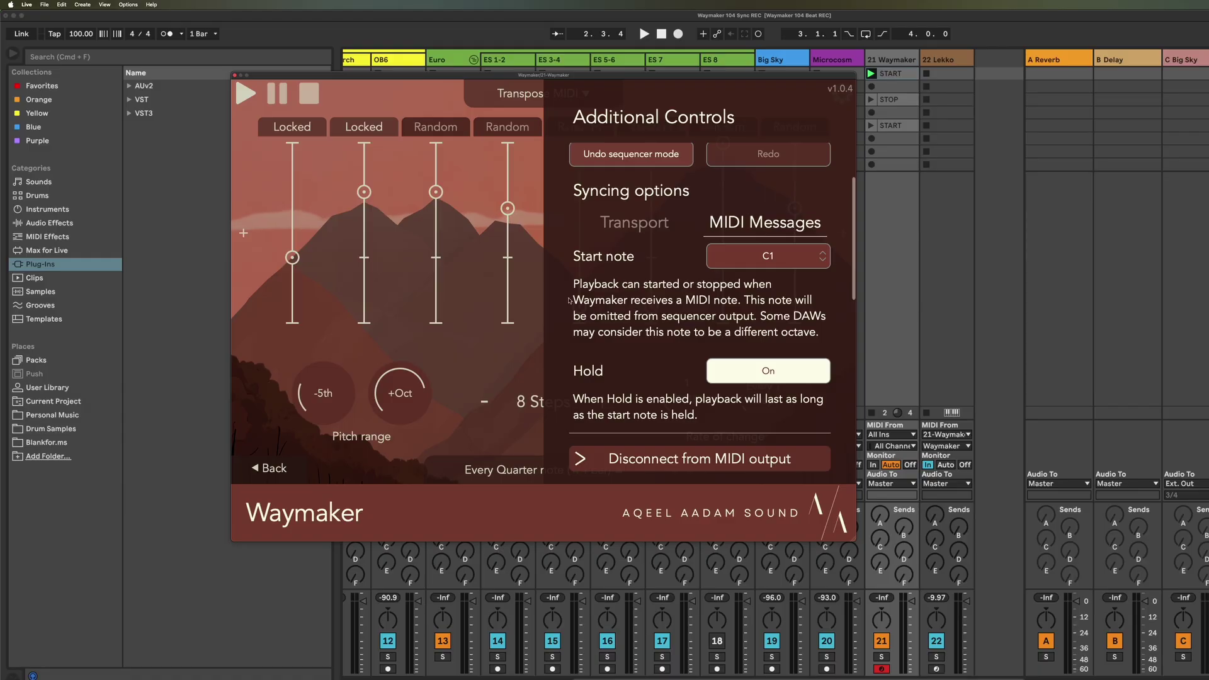
pyautogui.moveTo(590, 229)
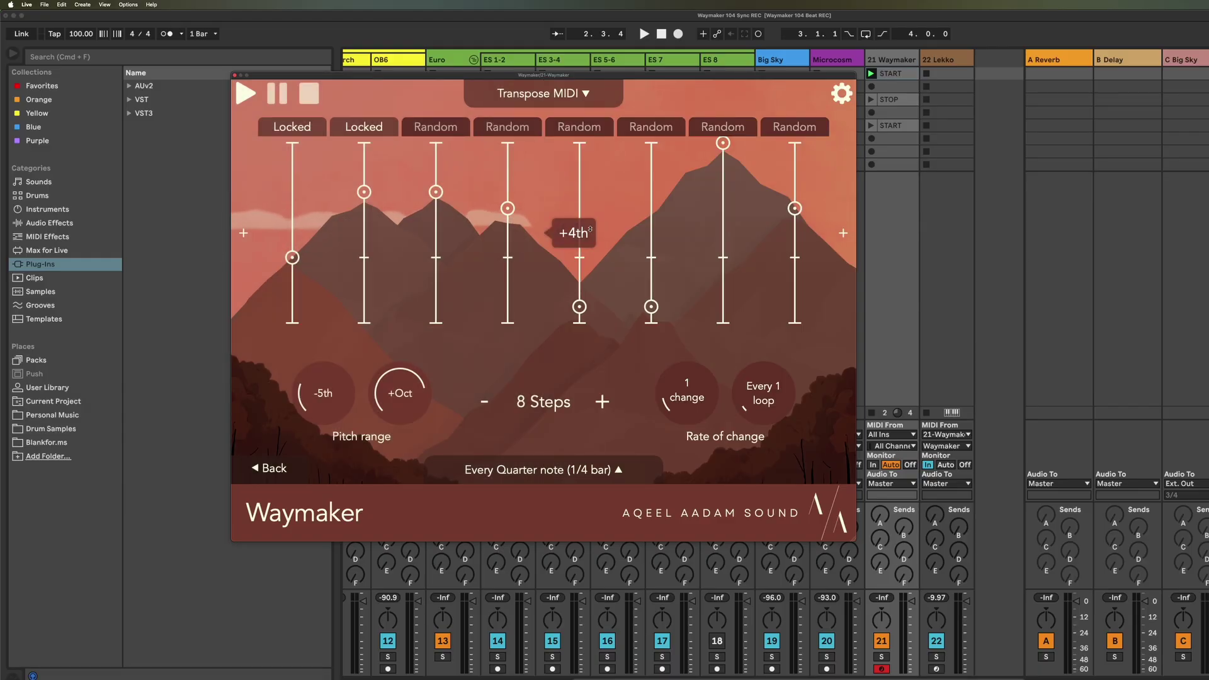
pyautogui.click(838, 94)
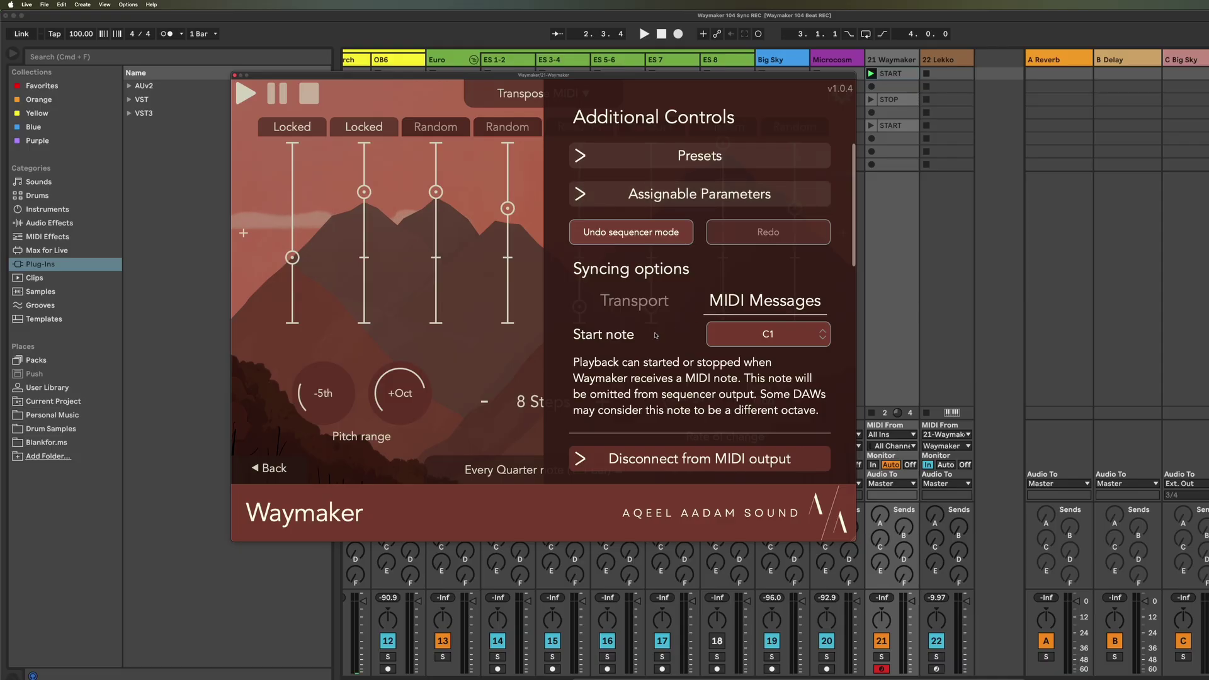
pyautogui.scroll(-2, 655, 335)
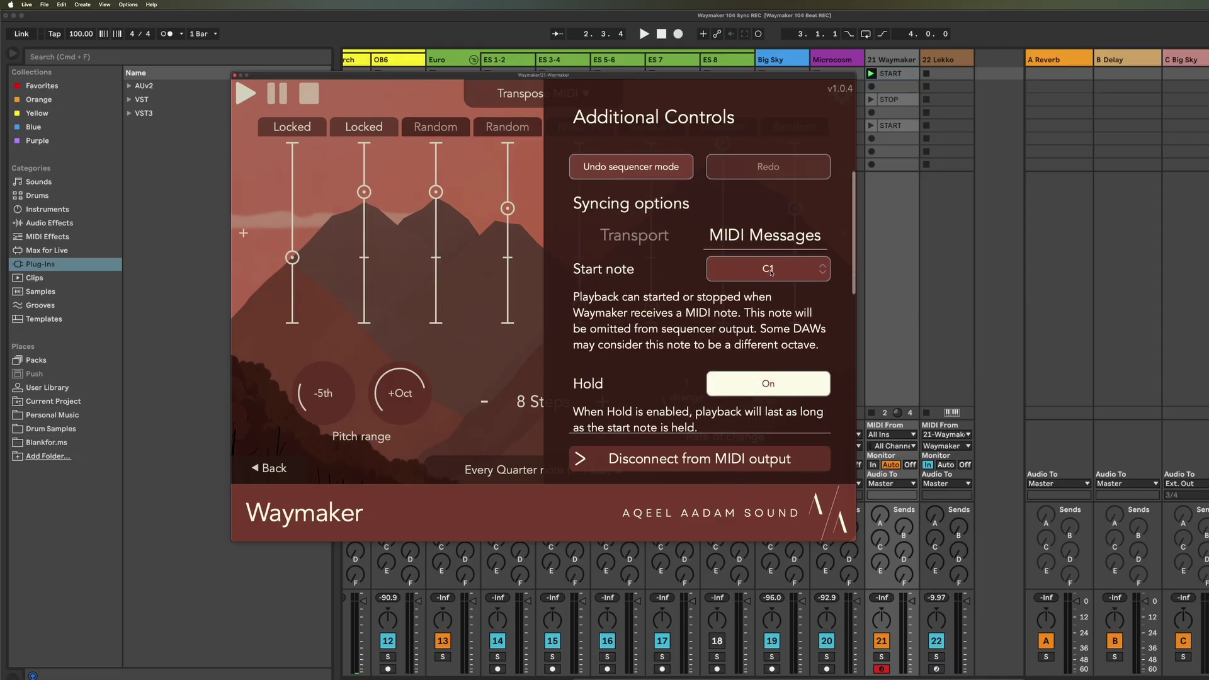
pyautogui.moveTo(771, 272); pyautogui.dragTo(789, 274)
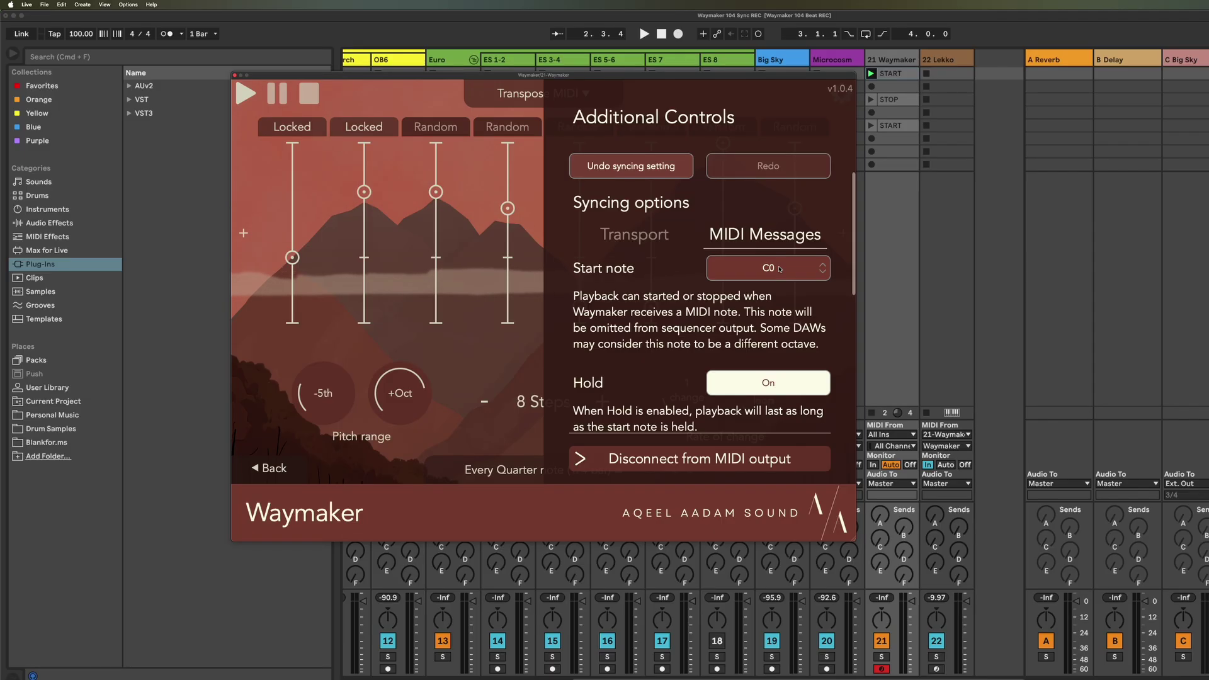
pyautogui.click(645, 249)
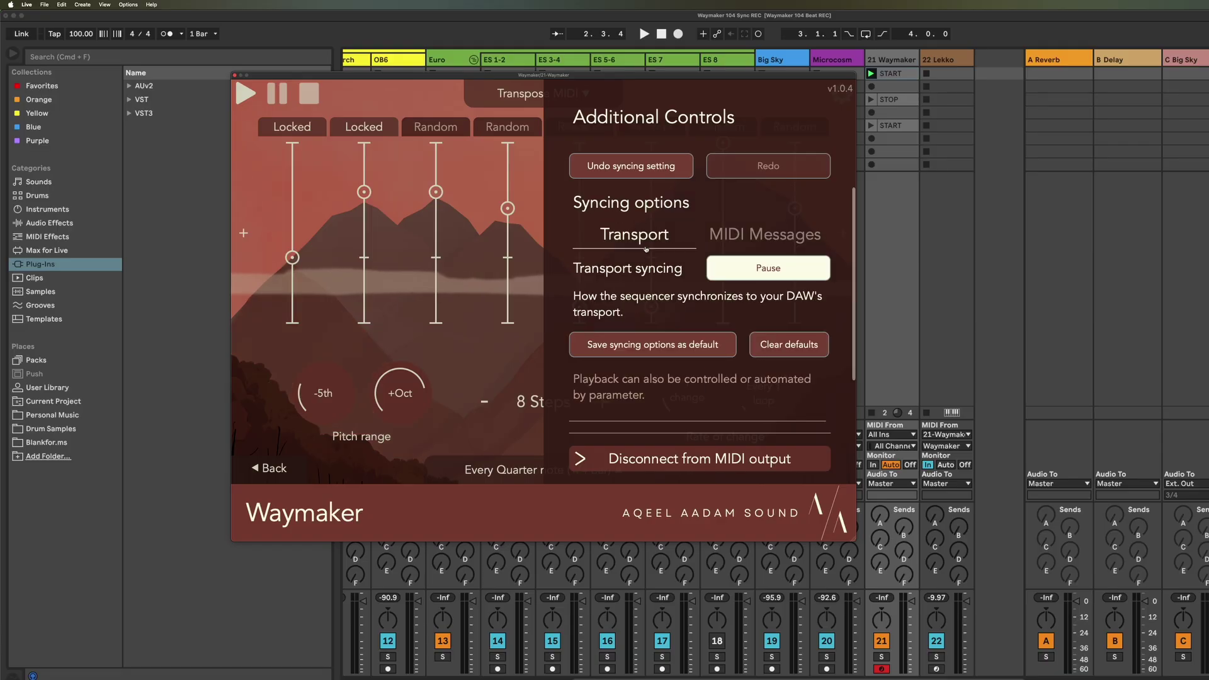
pyautogui.click(723, 232)
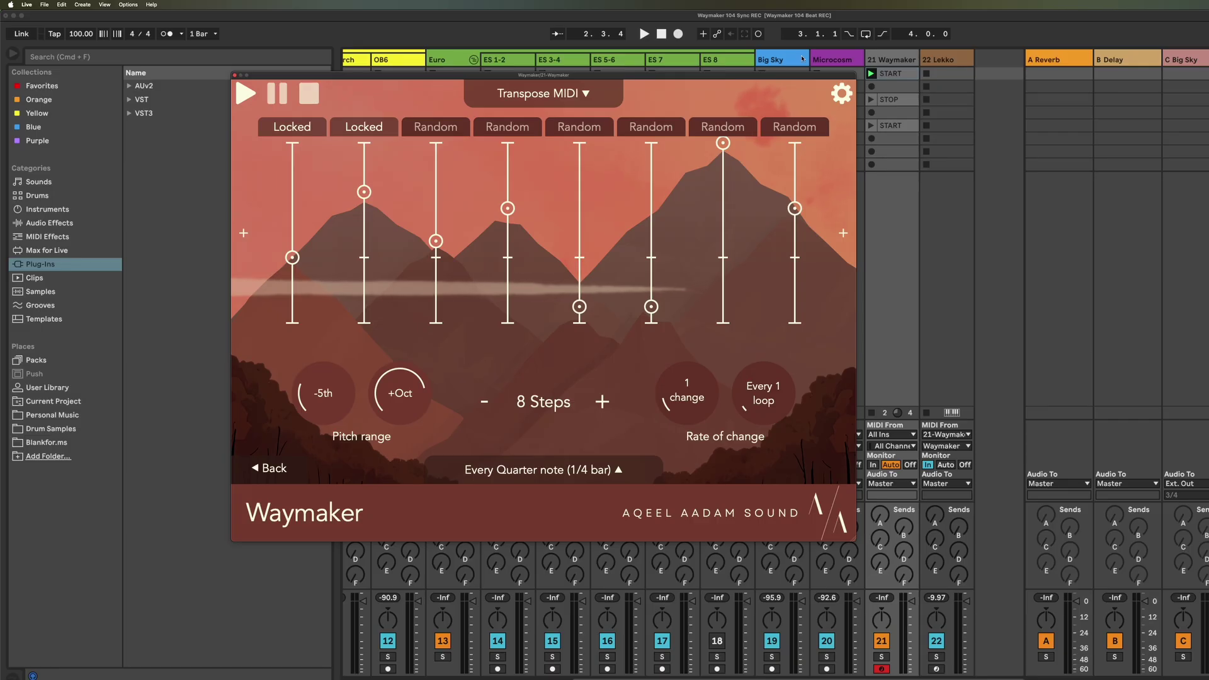
# Open the START clip's notes on the 21 Waymaker track and go back to Waymaker's additional controls
pyautogui.doubleClick(905, 76)
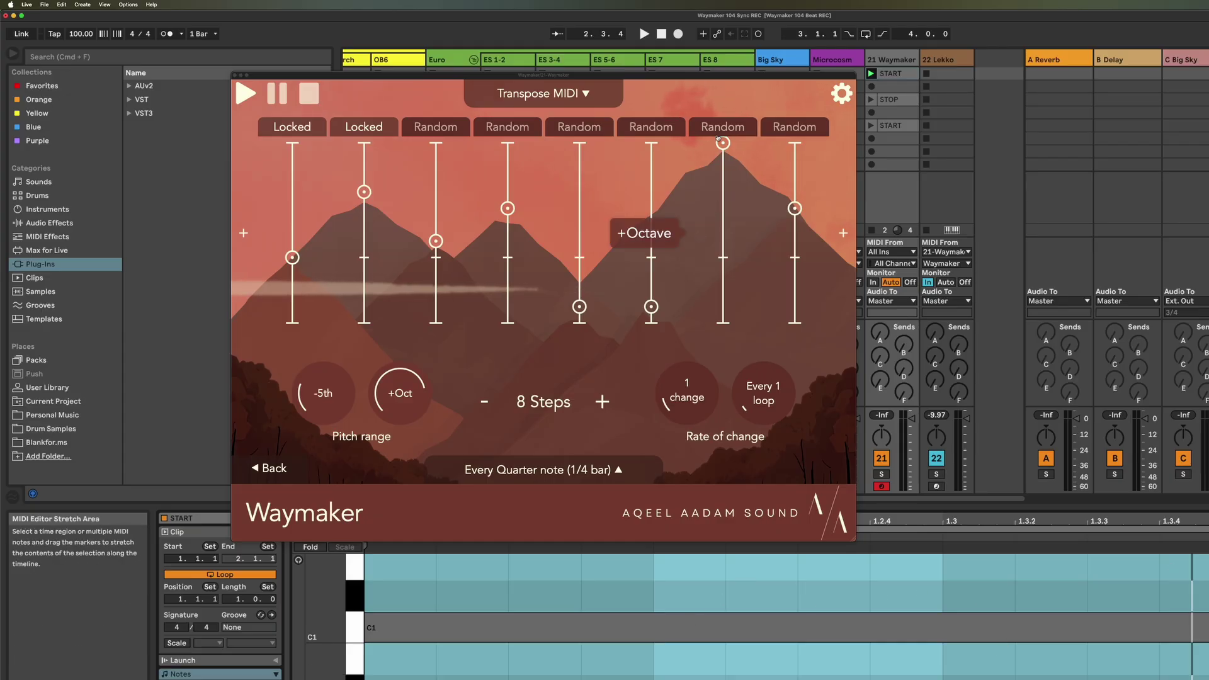
pyautogui.click(832, 91)
pyautogui.click(833, 92)
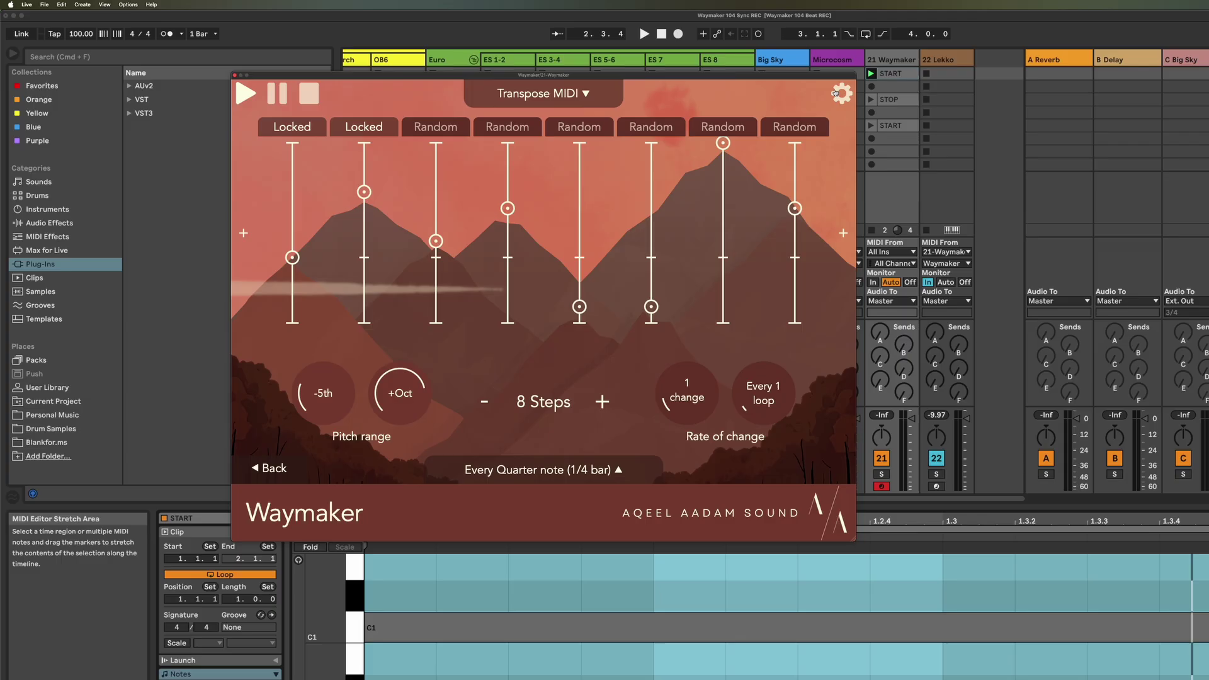